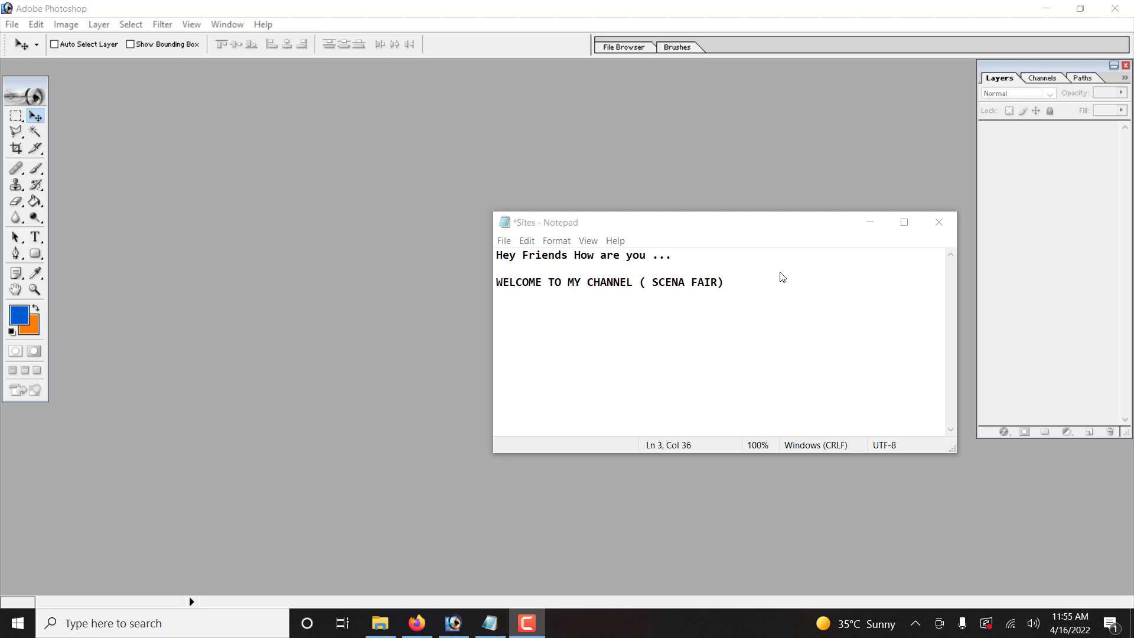
Add the lines "Today you will like the video as before .." and "so let start" below the welcome text in the open note
{"action": "left_click", "coordinate": [521, 618]}
{"action": "left_click", "coordinate": [520, 619]}
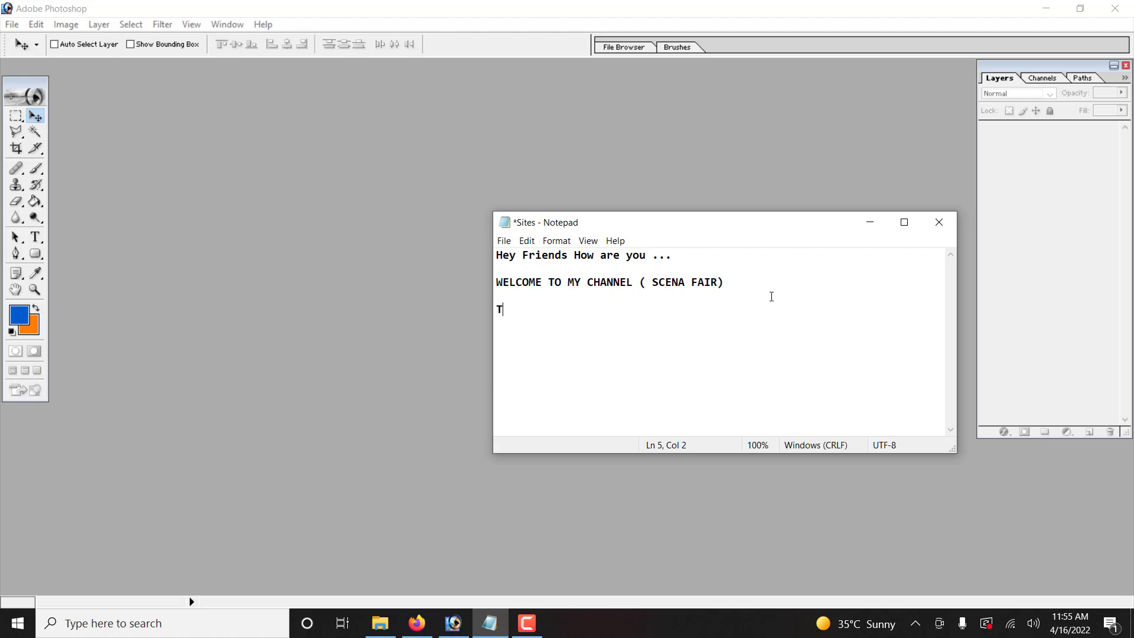
{"action": "type", "text": "oday you will like t"}
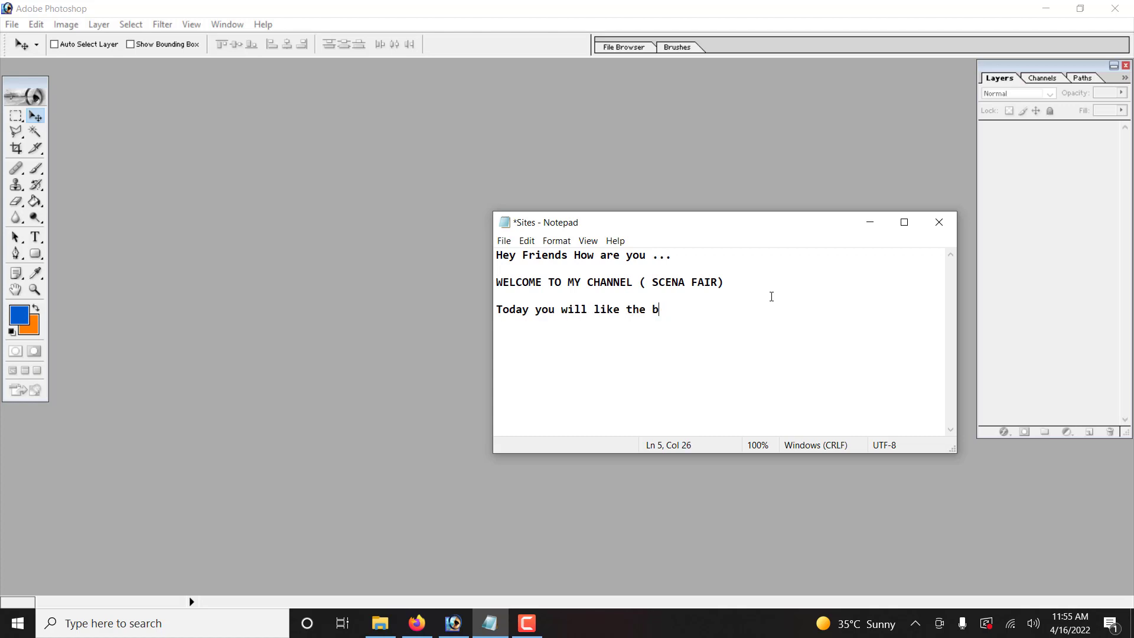
{"action": "type", "text": "he video as before ..  so le"}
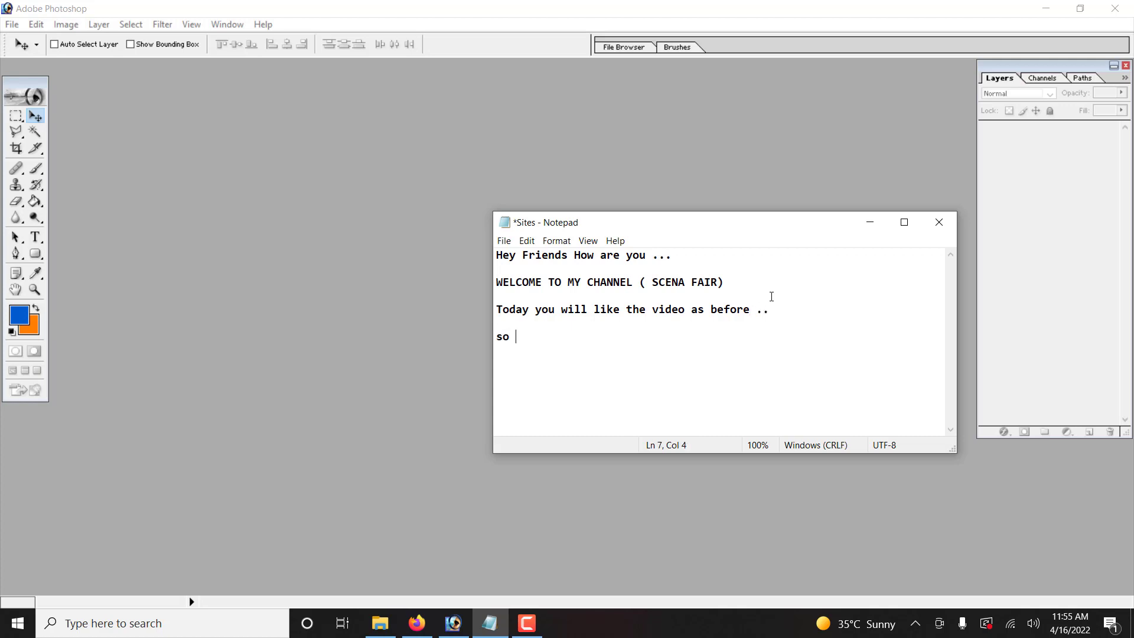
{"action": "type", "text": "t start"}
Switch to Photoshop, create a new blank document with the default settings, and show it in full-screen mode with the menu bar
{"action": "left_click", "coordinate": [390, 257]}
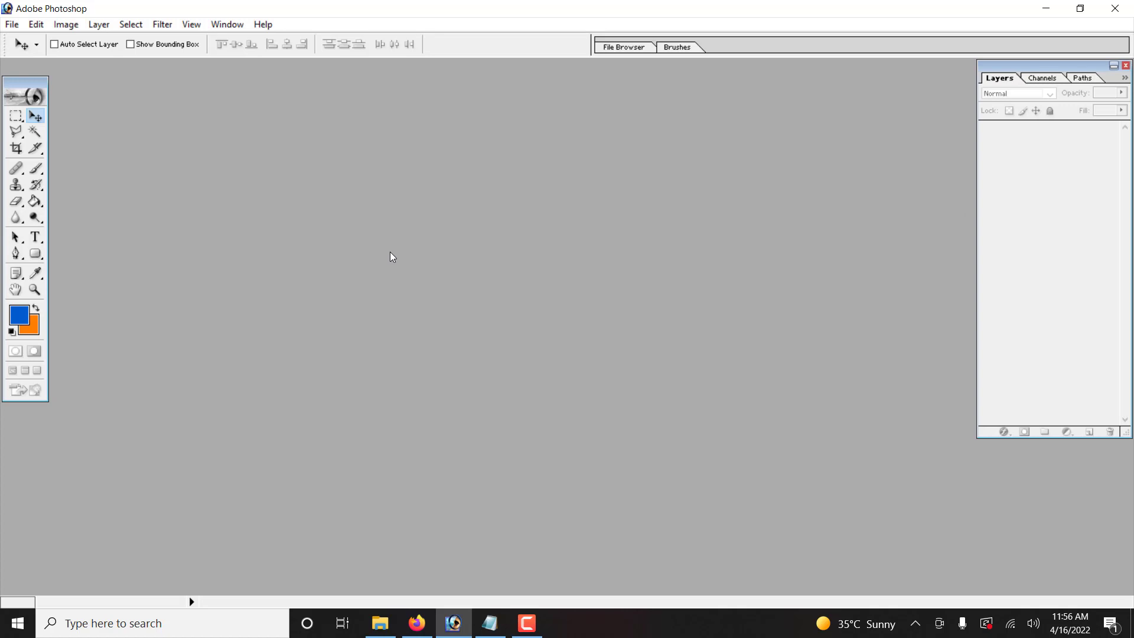
{"action": "key", "text": "ctrl+n"}
{"action": "key", "text": "Return"}
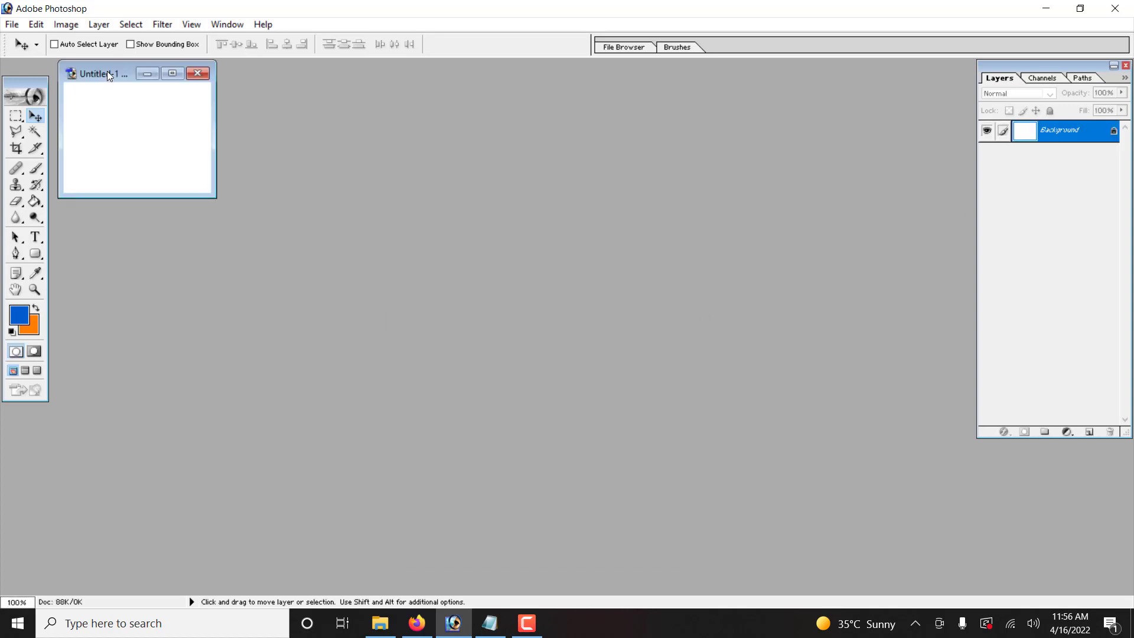
{"action": "left_click_drag", "start_coordinate": [108, 73], "coordinate": [335, 161]}
{"action": "key", "text": "f"}
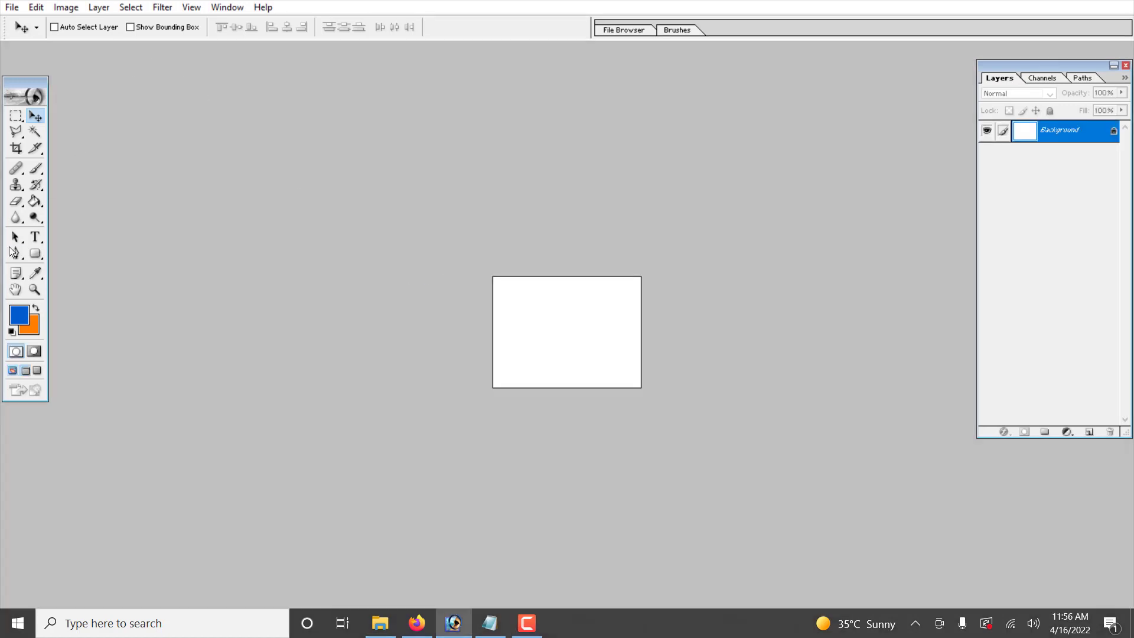
Draw a blue rounded rectangle shape with a 15 px corner radius covering most of the white canvas
{"action": "left_click", "coordinate": [35, 254]}
{"action": "left_click_drag", "start_coordinate": [508, 293], "coordinate": [620, 328]}
{"action": "key", "text": "ctrl+z"}
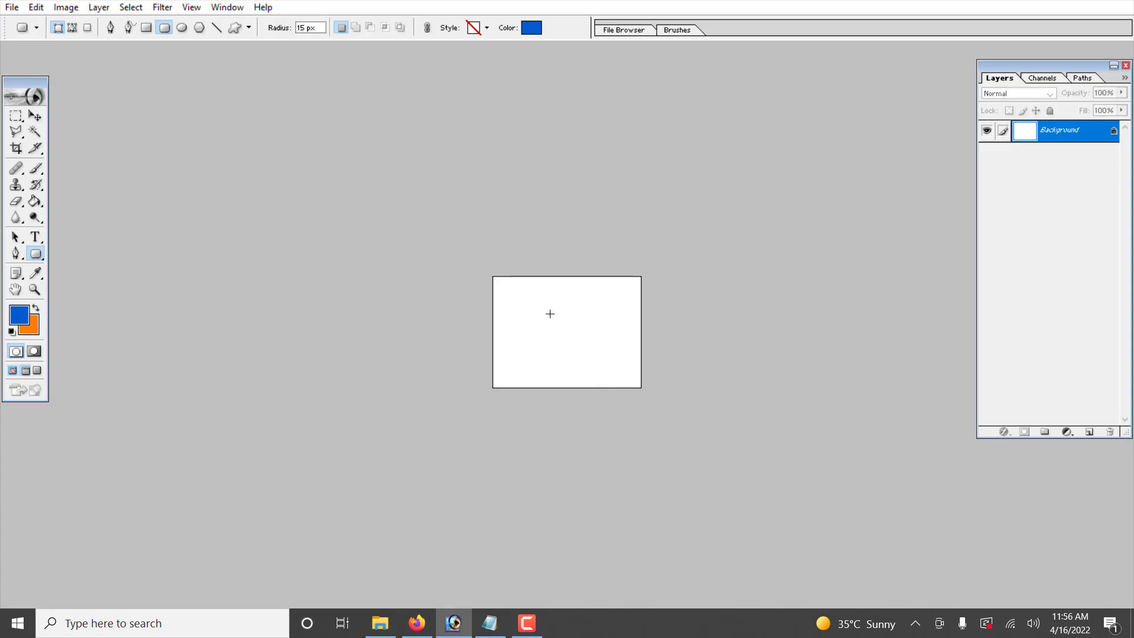
{"action": "left_click_drag", "start_coordinate": [510, 288], "coordinate": [625, 377]}
{"action": "left_click", "coordinate": [1064, 139]}
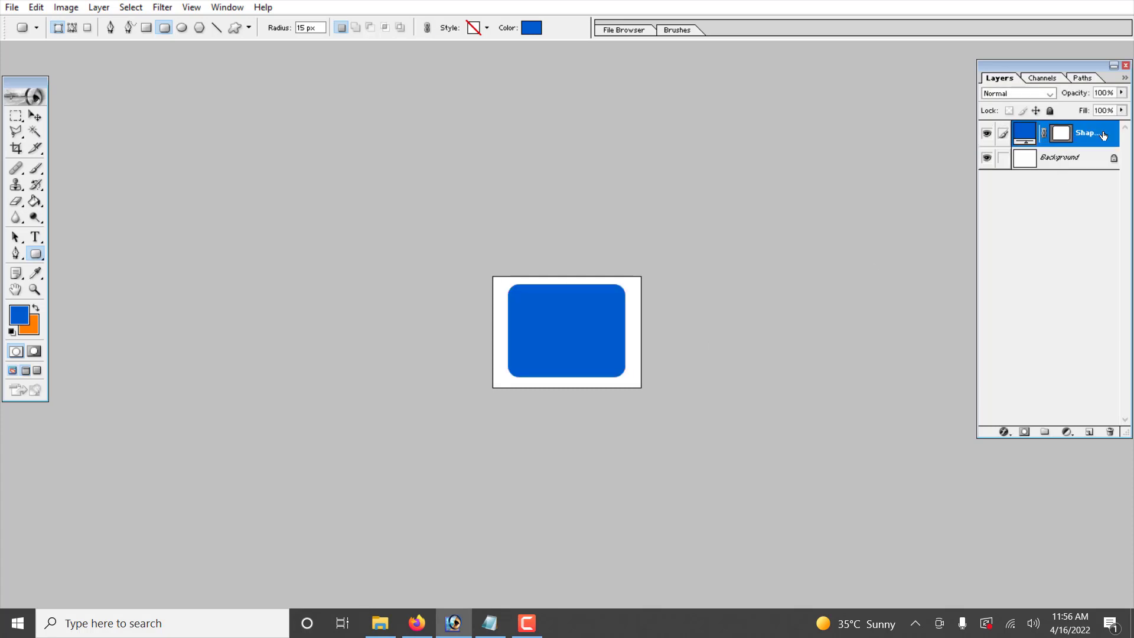
Add a Drop Shadow to the shape layer with a 90° angle, 3 px distance and 3 px size
{"action": "double_click", "coordinate": [1103, 136]}
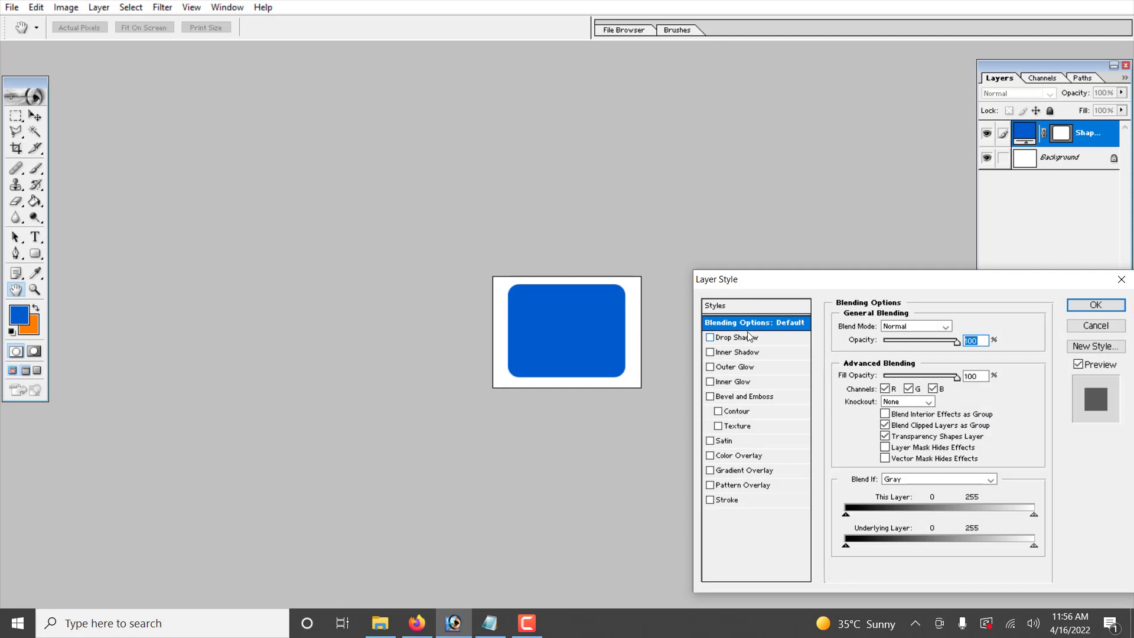
{"action": "left_click", "coordinate": [749, 337]}
{"action": "left_click_drag", "start_coordinate": [923, 364], "coordinate": [902, 364]}
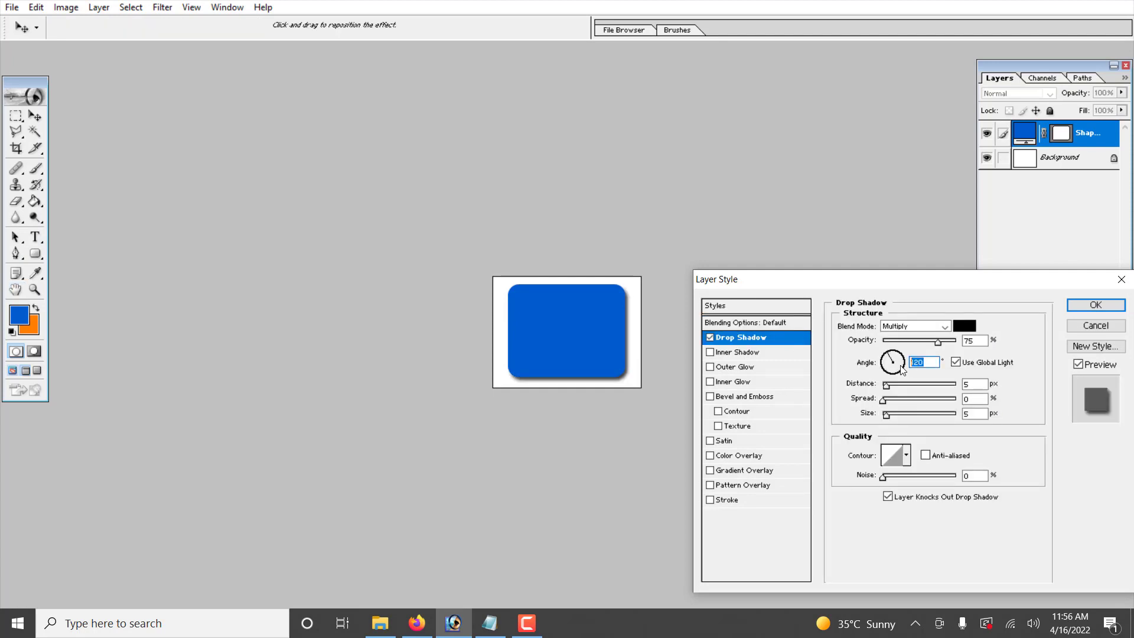
{"action": "type", "text": "90"}
{"action": "double_click", "coordinate": [967, 384]}
{"action": "type", "text": "3"}
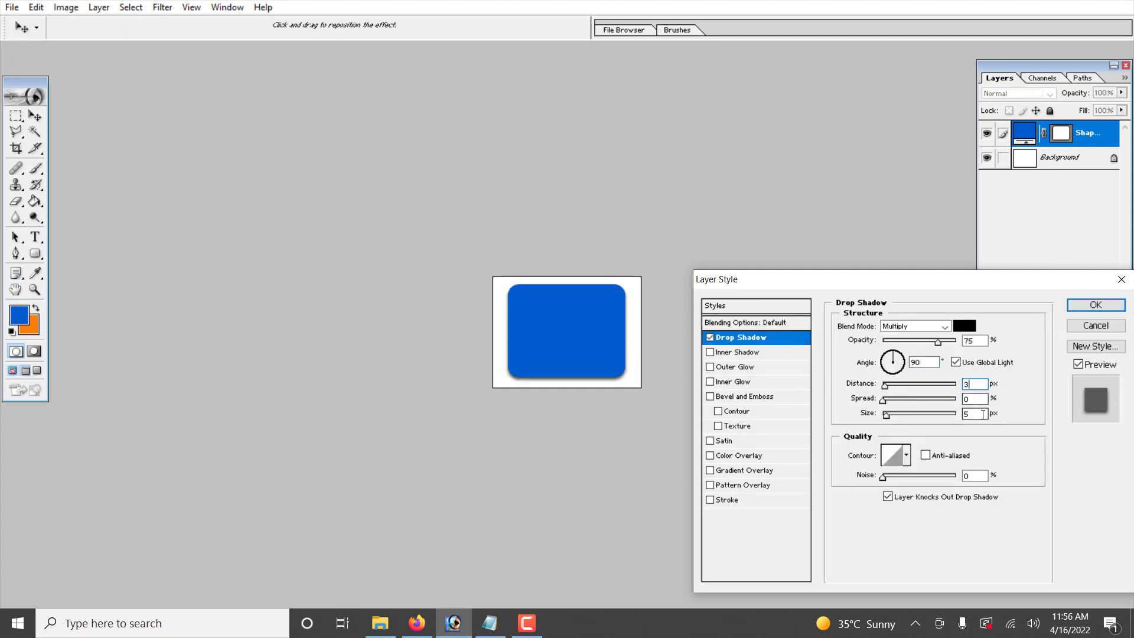
{"action": "double_click", "coordinate": [982, 414]}
{"action": "type", "text": "3"}
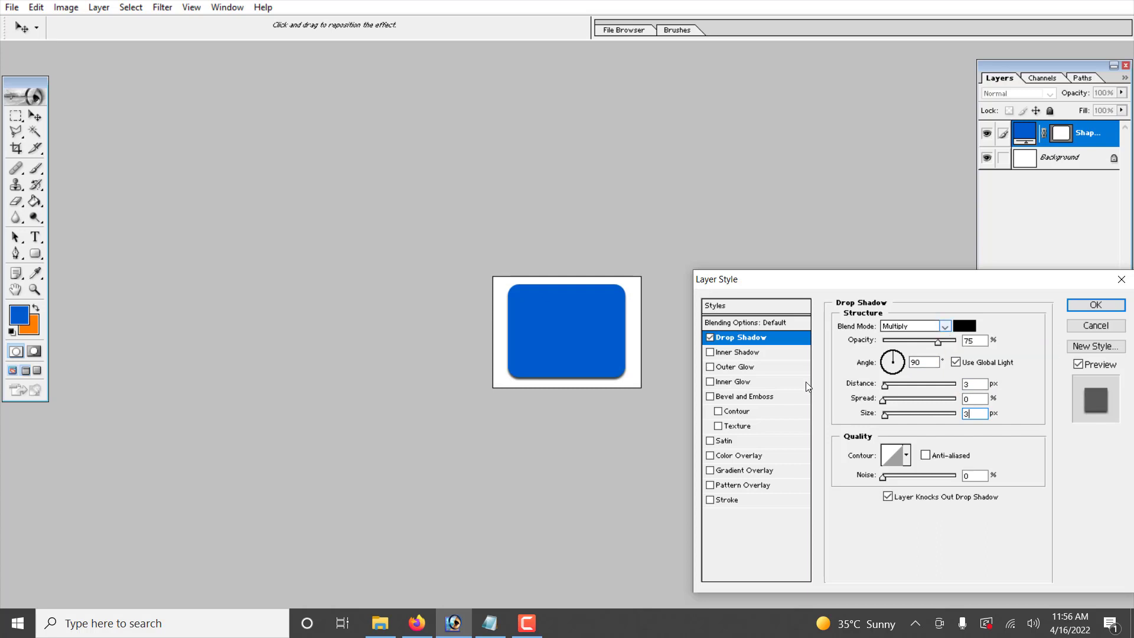
Add an Inner Shadow to the shape with 3 px distance, 3 px size and about 52% opacity
{"action": "left_click", "coordinate": [736, 352]}
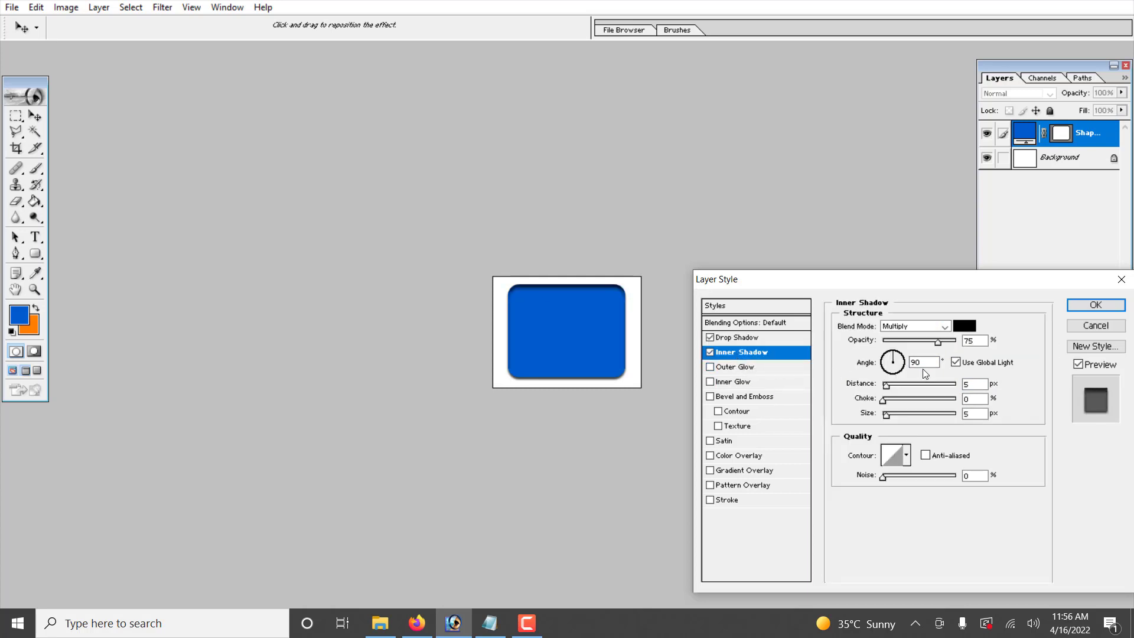
{"action": "double_click", "coordinate": [974, 383]}
{"action": "type", "text": "3"}
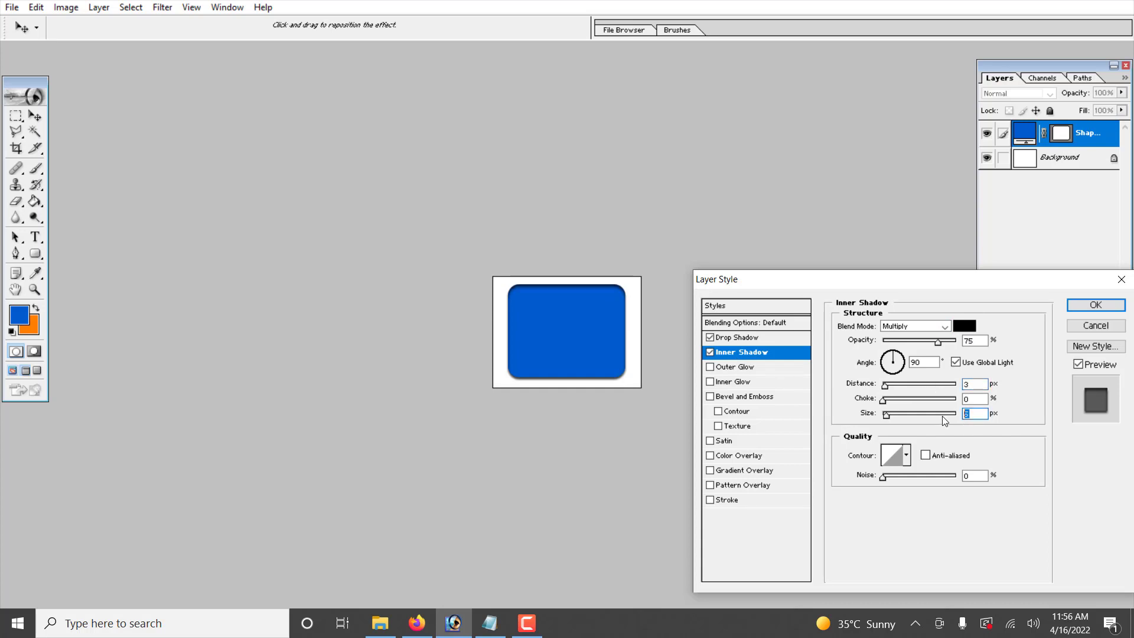
{"action": "type", "text": "3"}
{"action": "left_click_drag", "start_coordinate": [937, 342], "coordinate": [923, 343]}
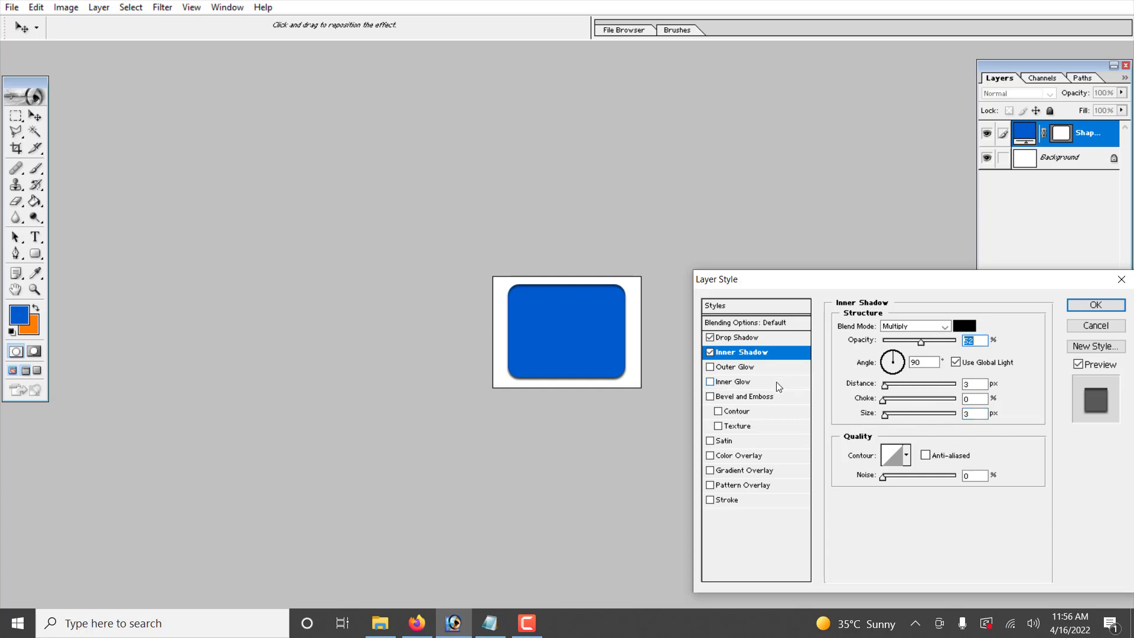
Add an Inner Glow with 92% opacity and a larger size, leaving Outer Glow and Bevel and Emboss disabled
{"action": "left_click", "coordinate": [753, 368]}
{"action": "left_click", "coordinate": [710, 367]}
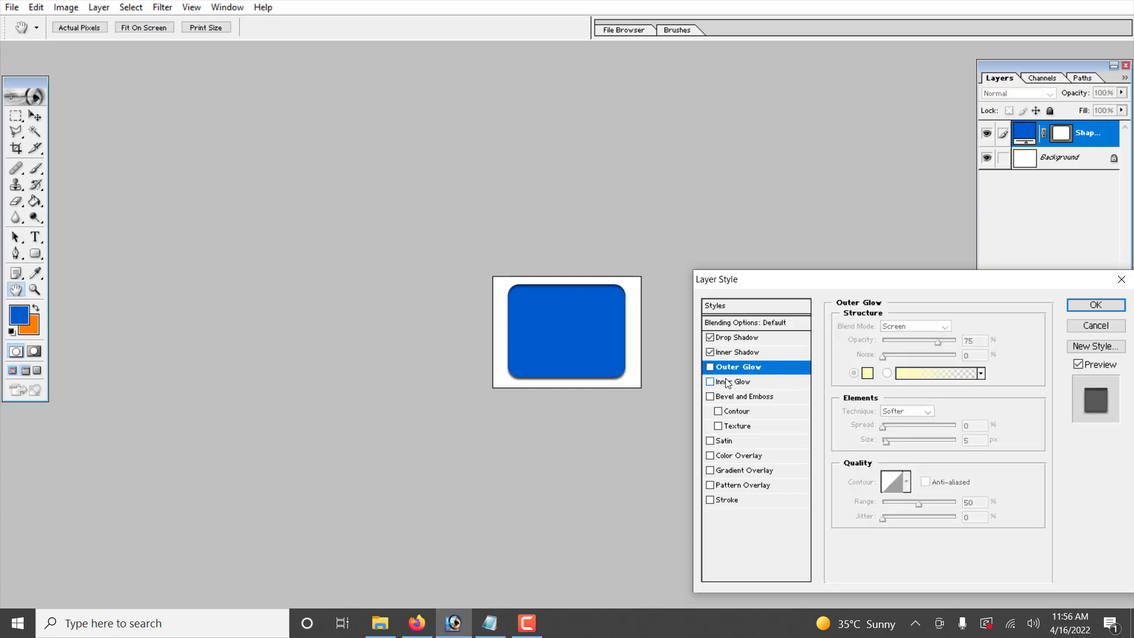
{"action": "left_click", "coordinate": [727, 382]}
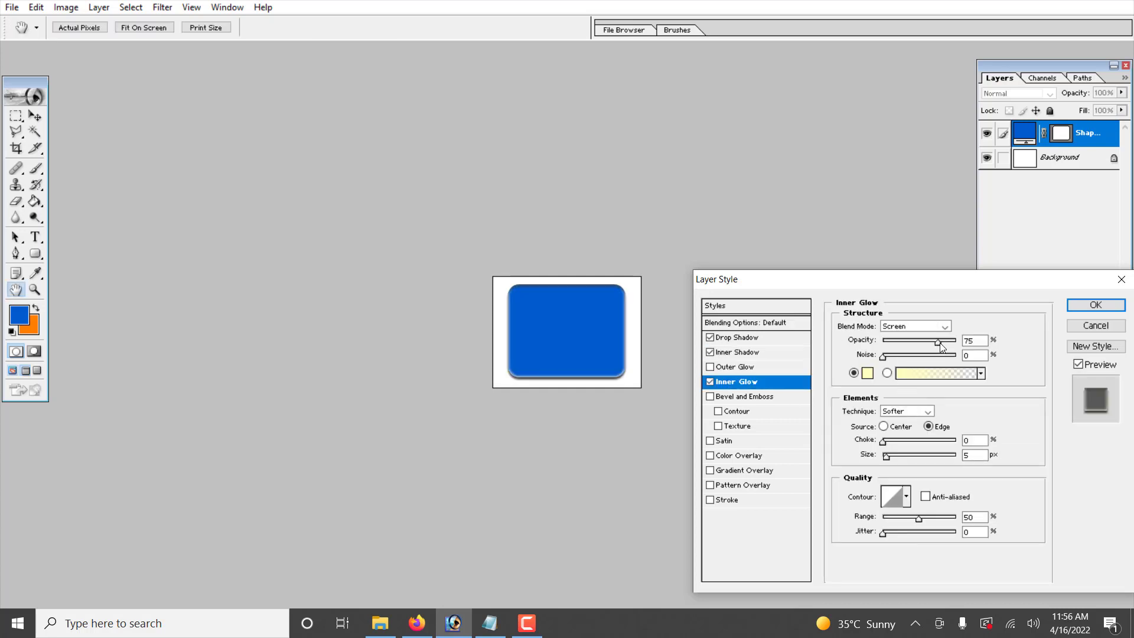
{"action": "mouse_move", "coordinate": [938, 343]}
{"action": "left_mouse_down"}
{"action": "mouse_move", "coordinate": [960, 345]}
{"action": "mouse_move", "coordinate": [952, 353]}
{"action": "left_mouse_up"}
{"action": "left_click_drag", "start_coordinate": [886, 456], "coordinate": [894, 459]}
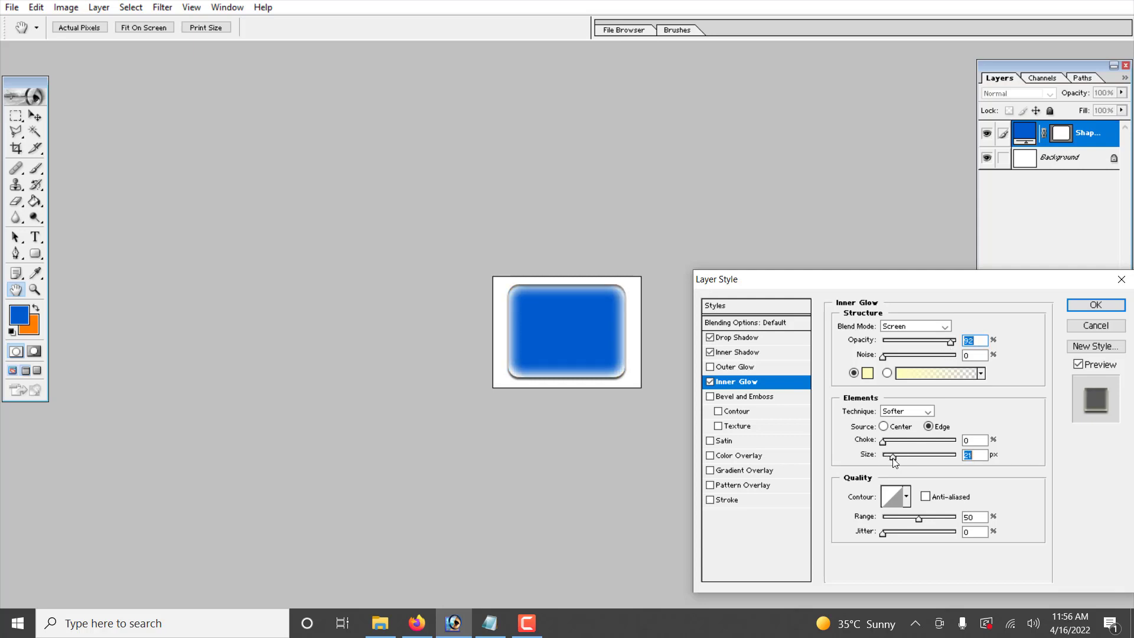
{"action": "left_click", "coordinate": [740, 400]}
{"action": "left_click", "coordinate": [709, 397]}
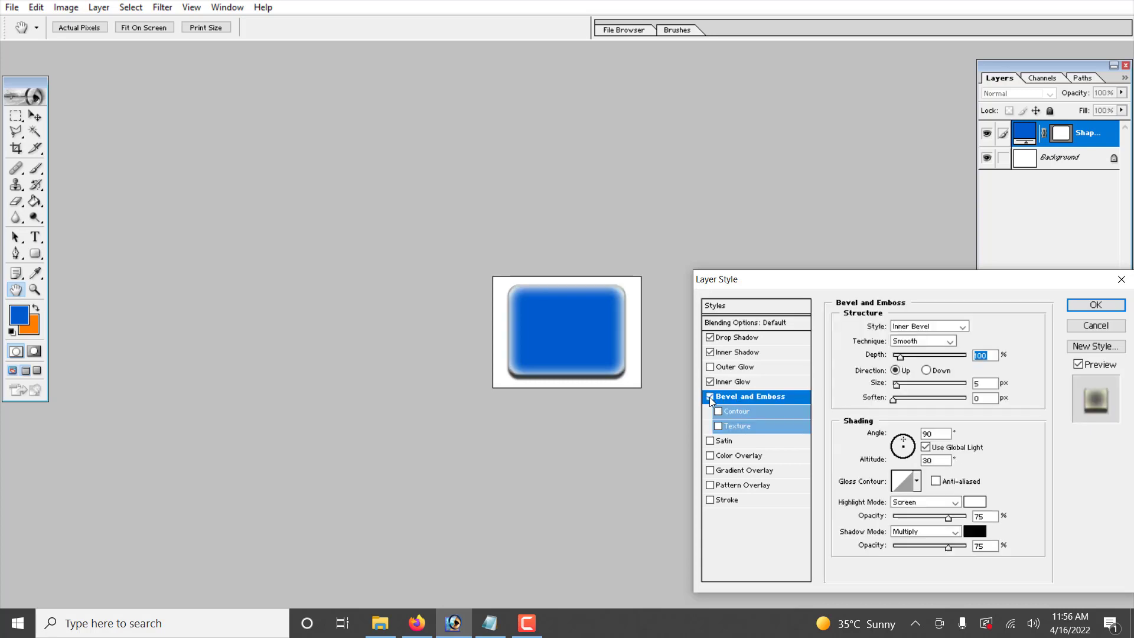
Add a Satin effect with 29% opacity, 88 px distance and a larger size, leave Stroke disabled, and apply the layer style
{"action": "left_click", "coordinate": [735, 443]}
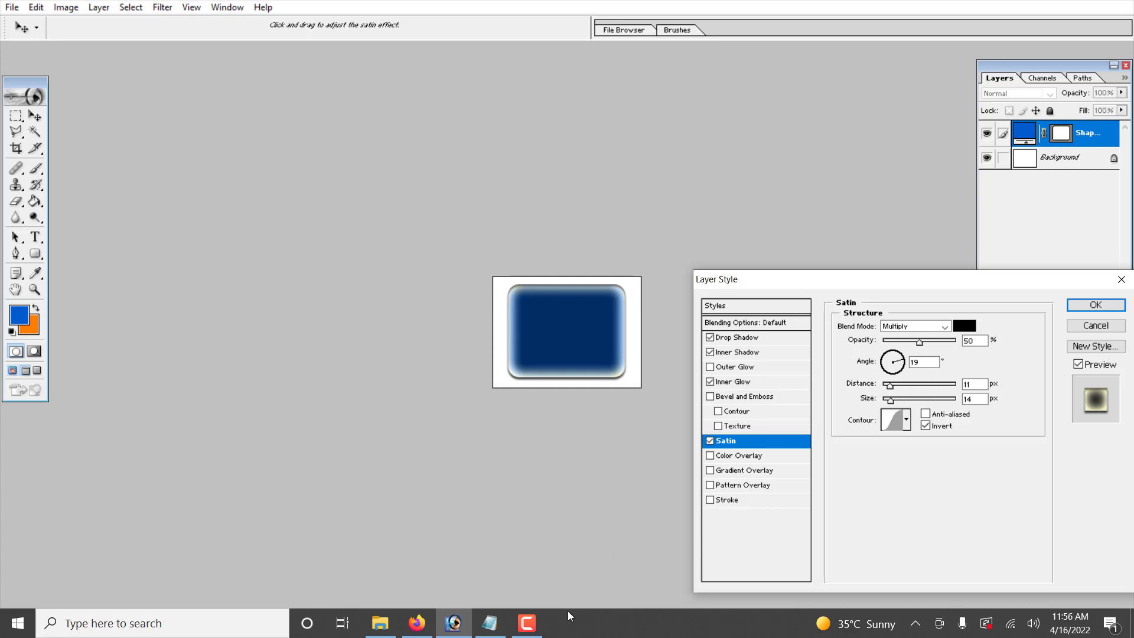
{"action": "left_click", "coordinate": [526, 623]}
{"action": "left_click", "coordinate": [1073, 564]}
{"action": "mouse_move", "coordinate": [892, 387]}
{"action": "left_mouse_down"}
{"action": "mouse_move", "coordinate": [927, 388]}
{"action": "mouse_move", "coordinate": [905, 403]}
{"action": "left_mouse_up"}
{"action": "left_click_drag", "start_coordinate": [919, 341], "coordinate": [905, 348]}
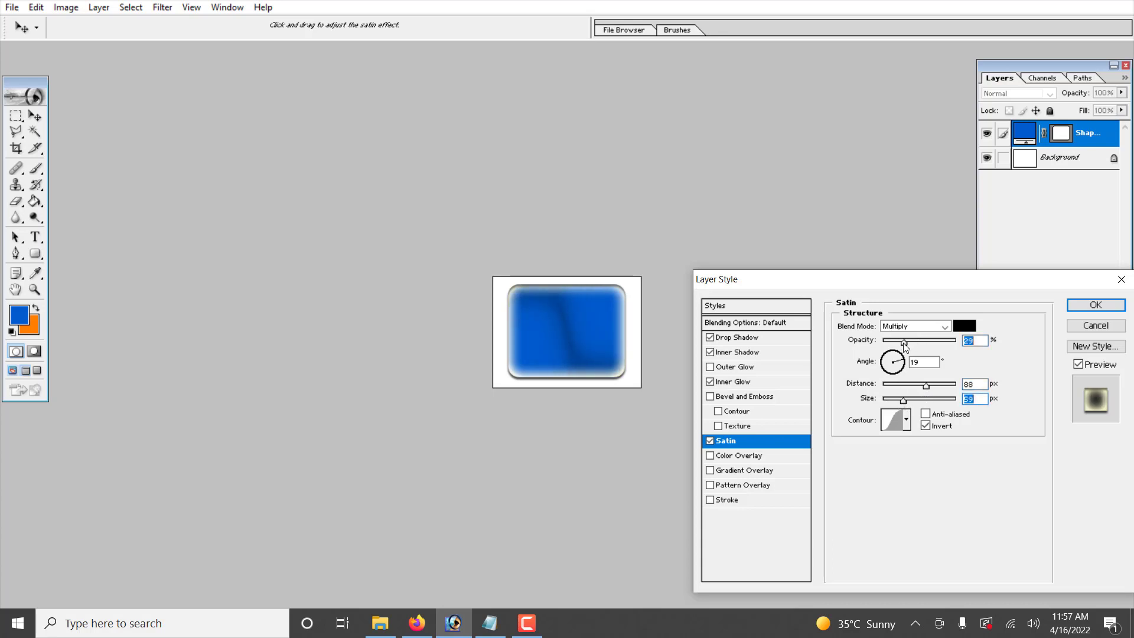
{"action": "left_click", "coordinate": [738, 504]}
{"action": "left_click", "coordinate": [709, 501]}
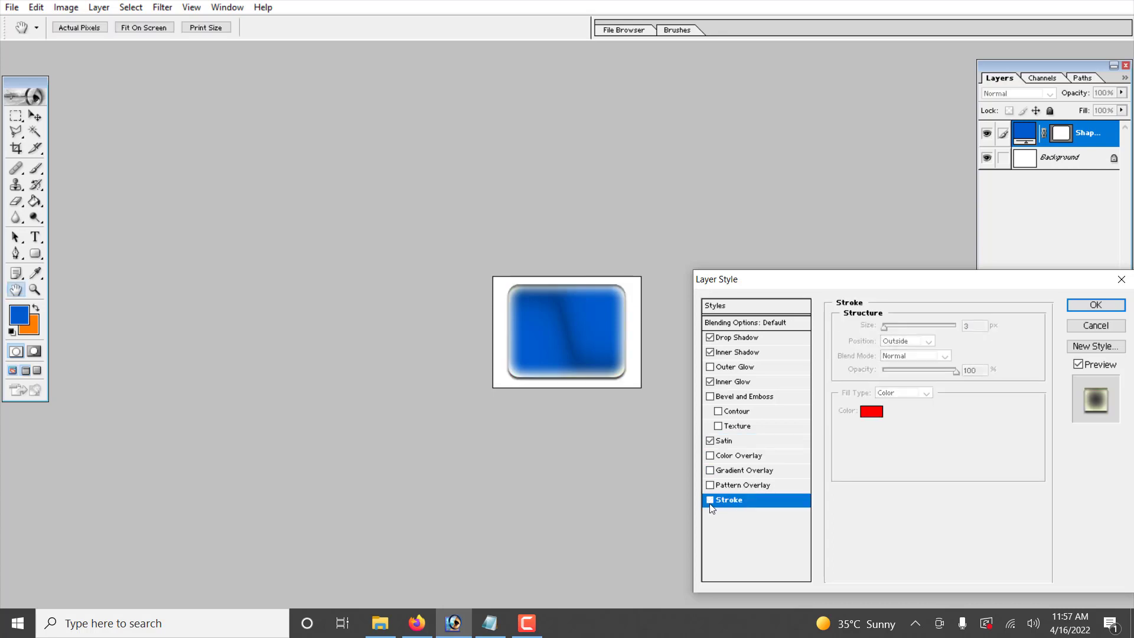
{"action": "left_click", "coordinate": [1095, 305]}
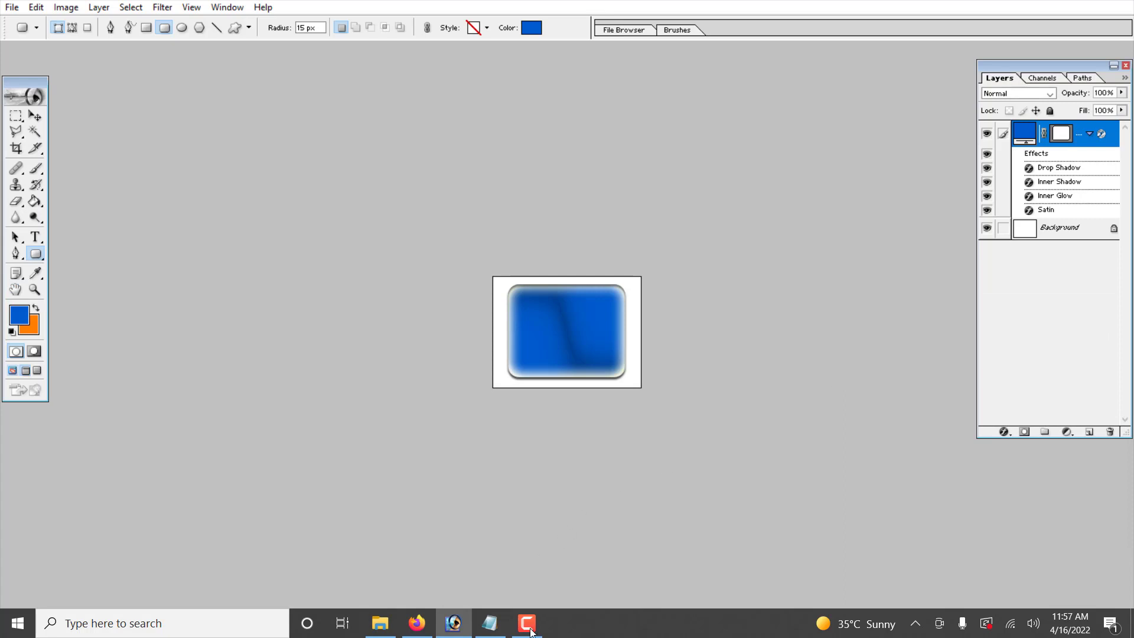
Hide the Background layer so the rounded shape sits on transparency, and activate the Move tool
{"action": "left_click", "coordinate": [987, 229]}
{"action": "key", "text": "v"}
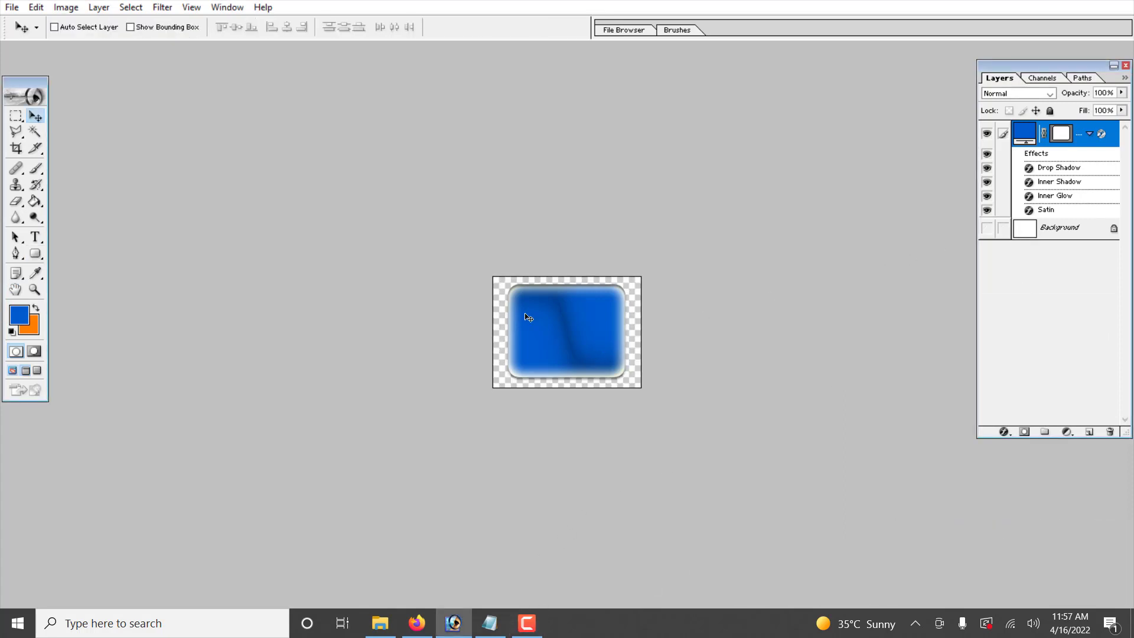
{"action": "key", "text": "f"}
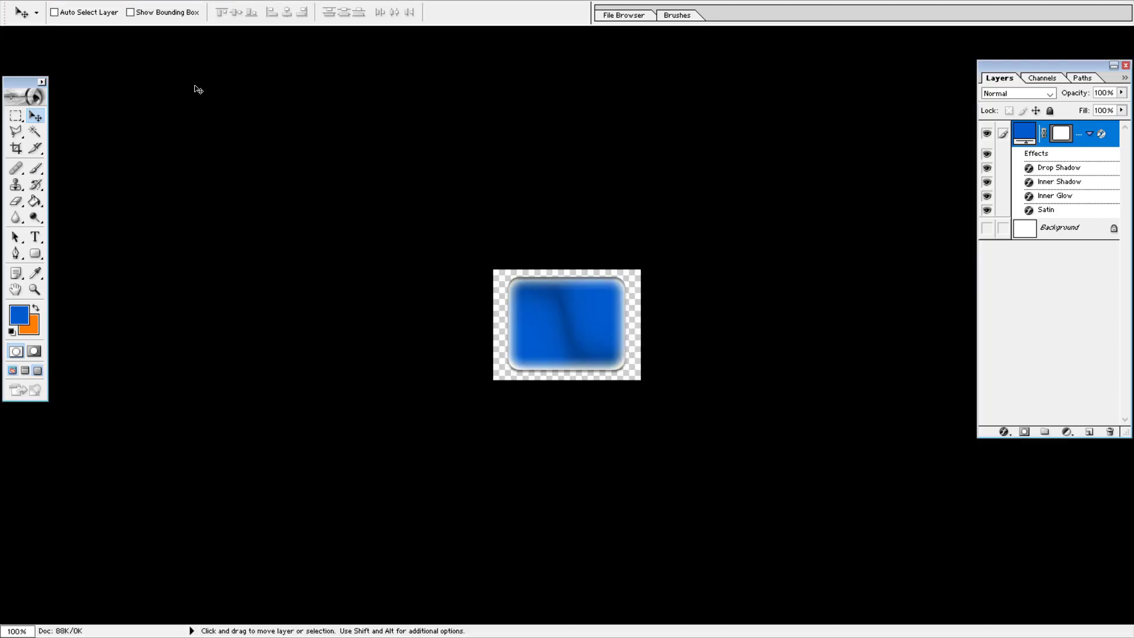
{"action": "key", "text": "f"}
{"action": "key", "text": "f"}
Change the canvas size units to pixels and widen the canvas to 600 pixels
{"action": "left_click", "coordinate": [65, 7]}
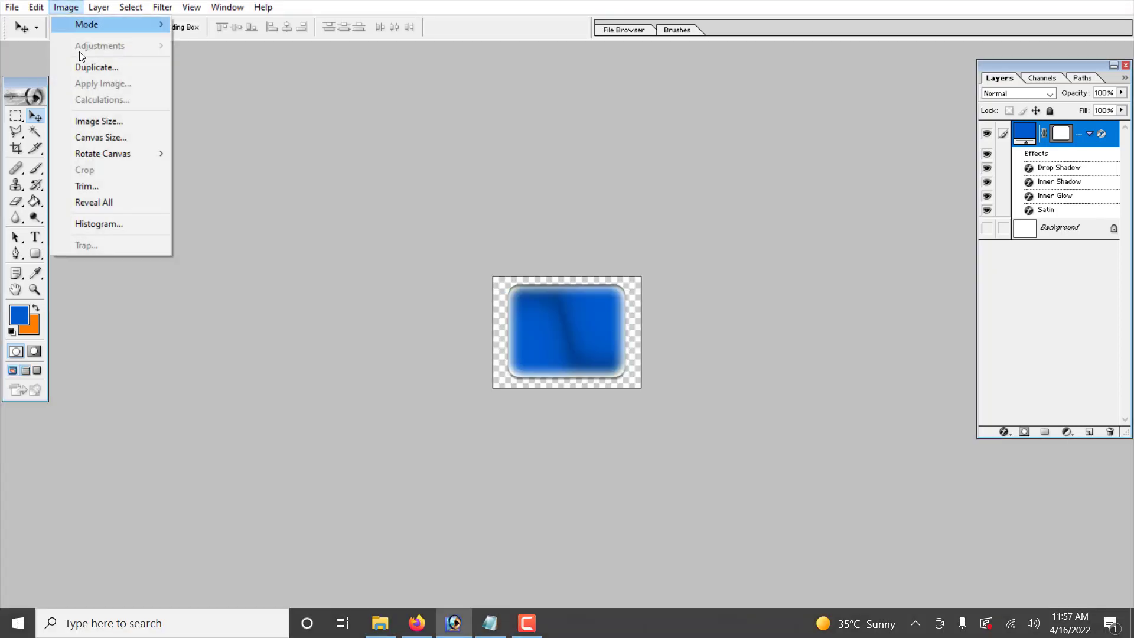
{"action": "left_click", "coordinate": [84, 133]}
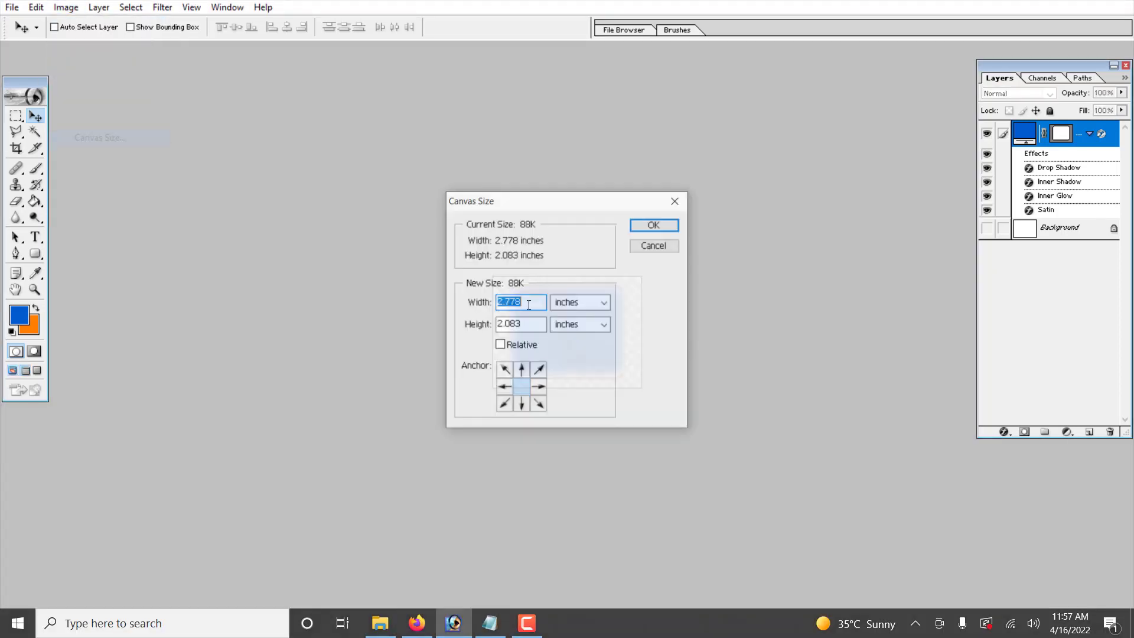
{"action": "left_click", "coordinate": [590, 303]}
{"action": "left_click", "coordinate": [570, 329]}
{"action": "left_click", "coordinate": [590, 325]}
{"action": "left_click", "coordinate": [566, 351]}
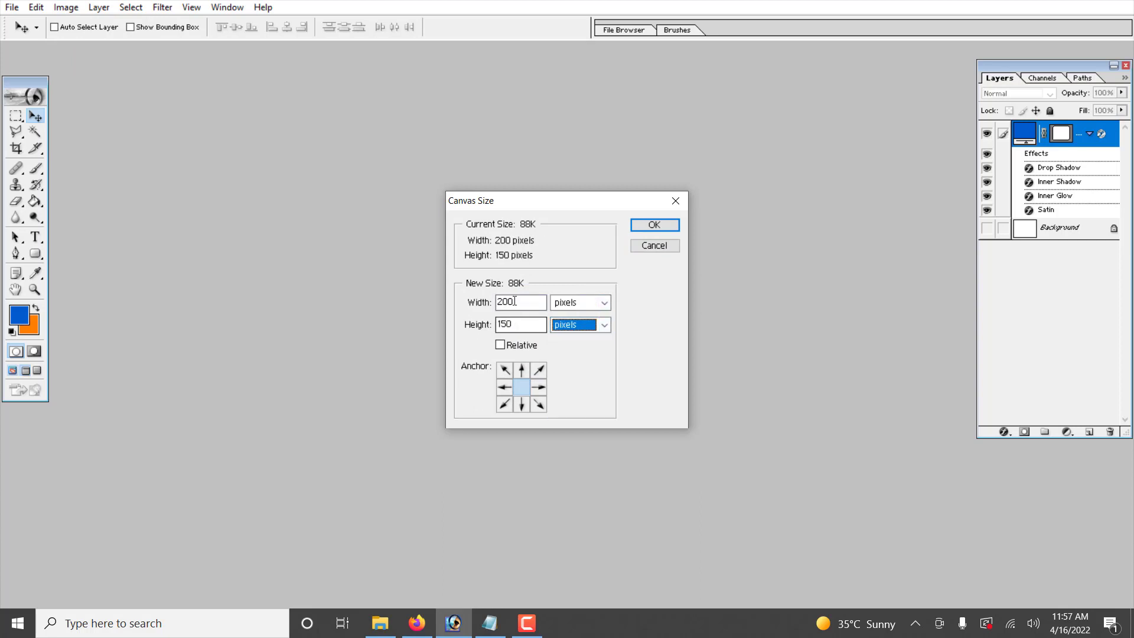
{"action": "type", "text": "600"}
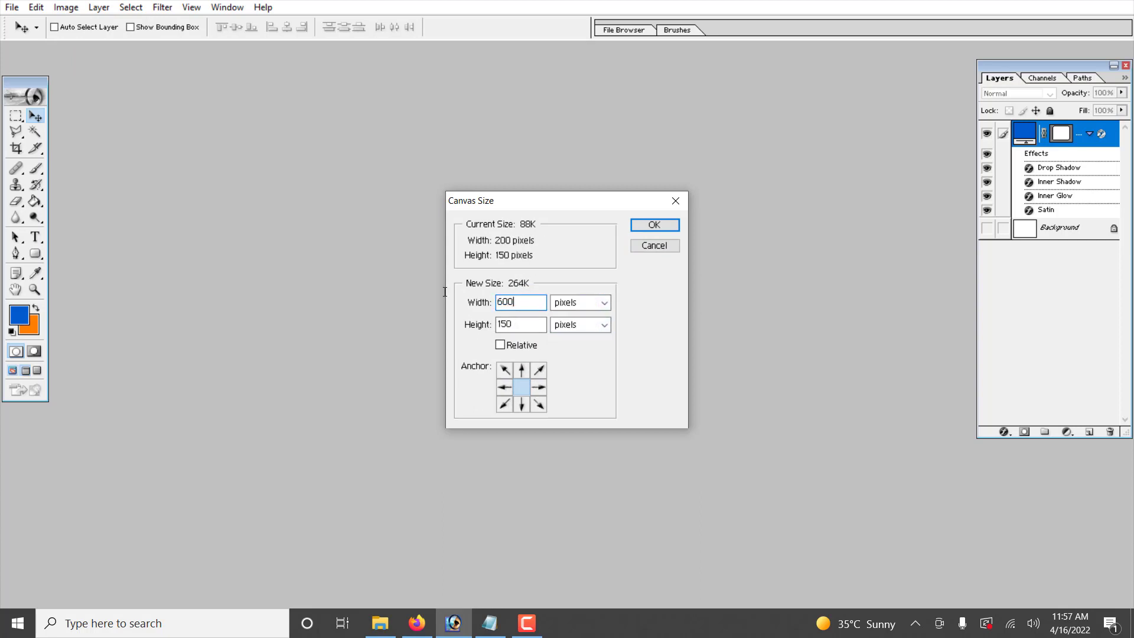
{"action": "key", "text": "Return"}
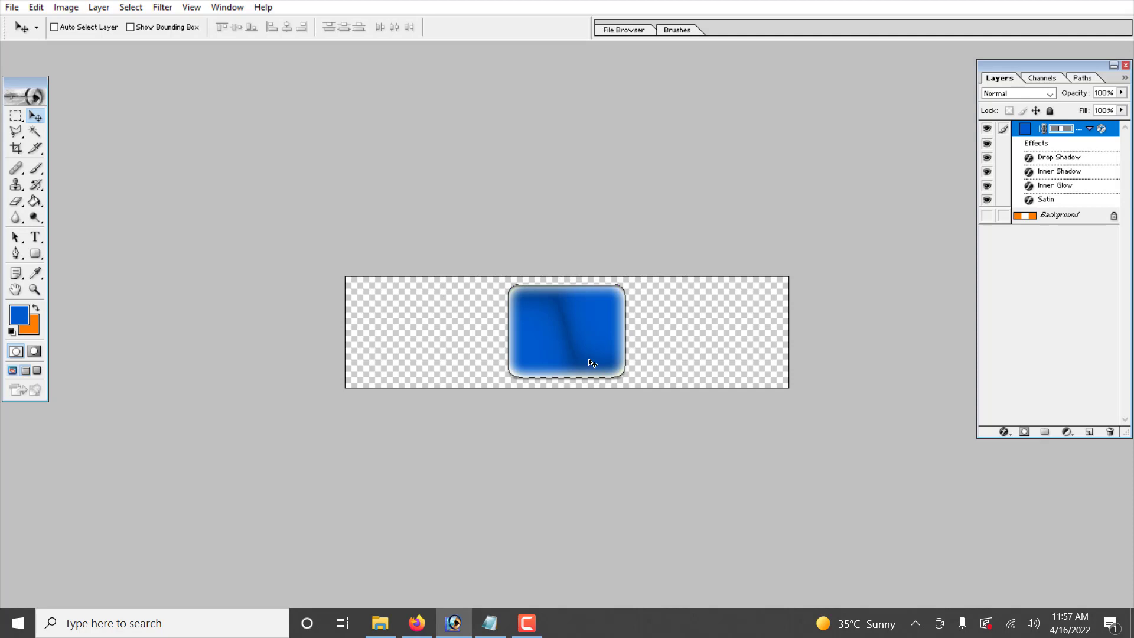
Move the blue button to the canvas's left end and arrange two duplicates of it beside it in an evenly spaced row
{"action": "left_click_drag", "start_coordinate": [583, 350], "coordinate": [429, 354]}
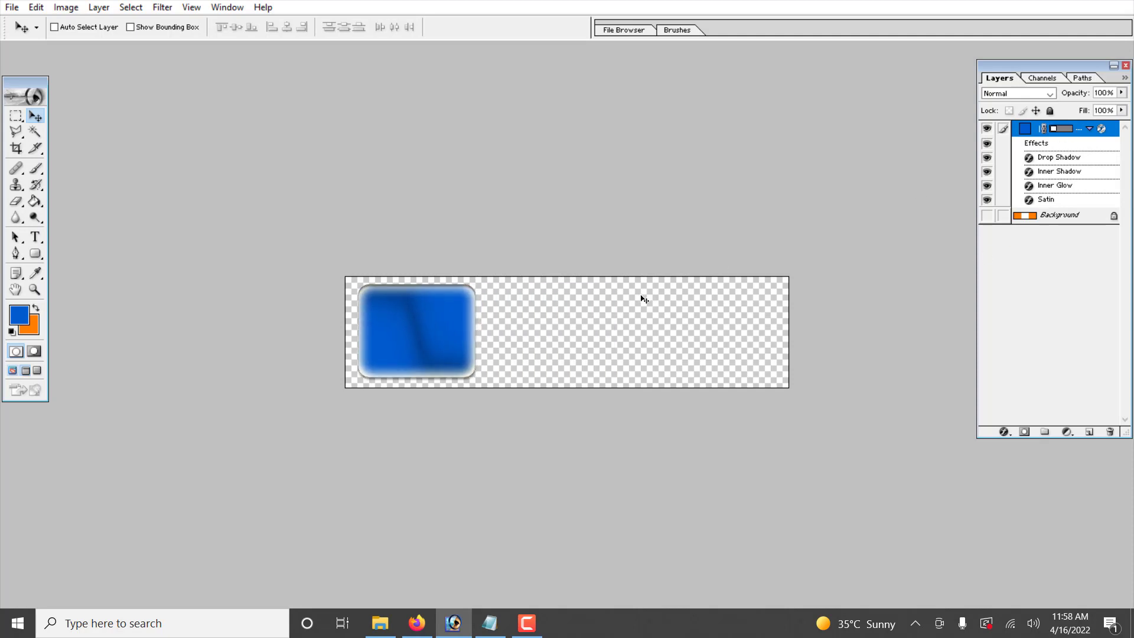
{"action": "key", "text": "ctrl+j"}
{"action": "left_click_drag", "start_coordinate": [414, 333], "coordinate": [675, 347]}
{"action": "key", "text": "ctrl+j"}
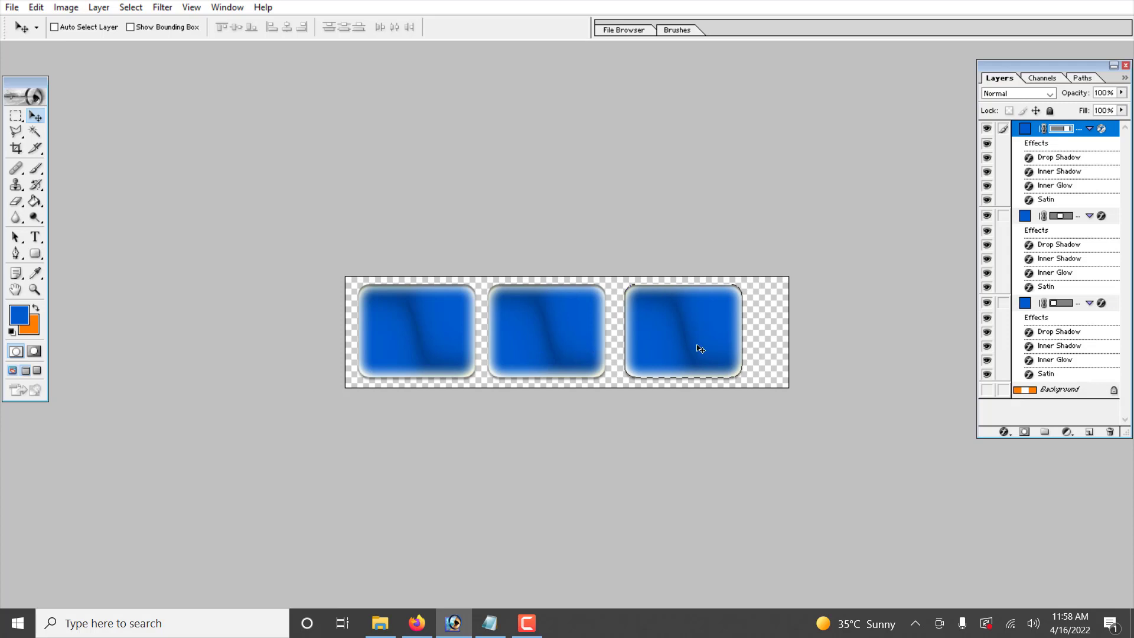
{"action": "left_click_drag", "start_coordinate": [700, 349], "coordinate": [694, 346]}
Add a red Color Overlay to the middle button's layer style with Normal blending and 100% opacity
{"action": "right_click", "coordinate": [574, 334]}
{"action": "left_click", "coordinate": [583, 337]}
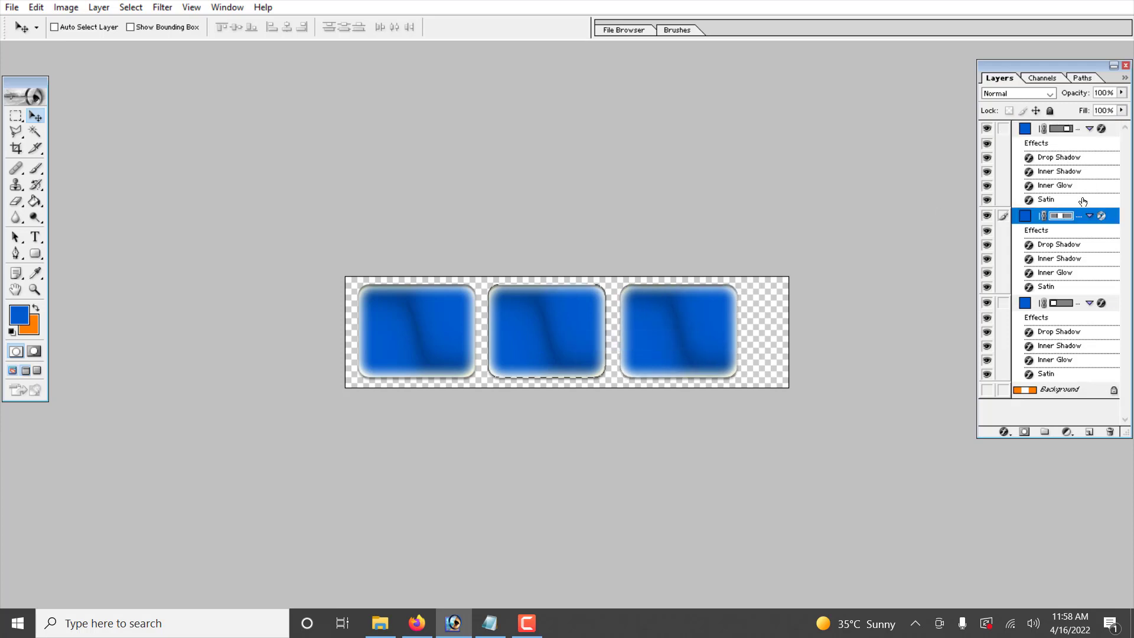
{"action": "left_click", "coordinate": [1066, 216]}
{"action": "double_click", "coordinate": [1112, 223]}
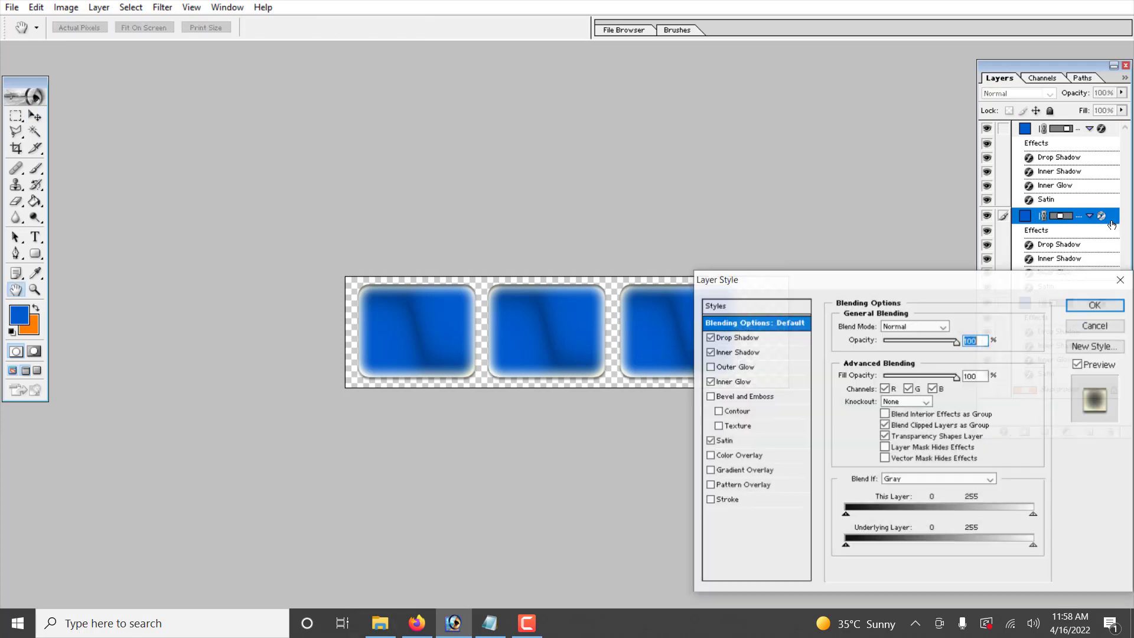
{"action": "left_click", "coordinate": [710, 455]}
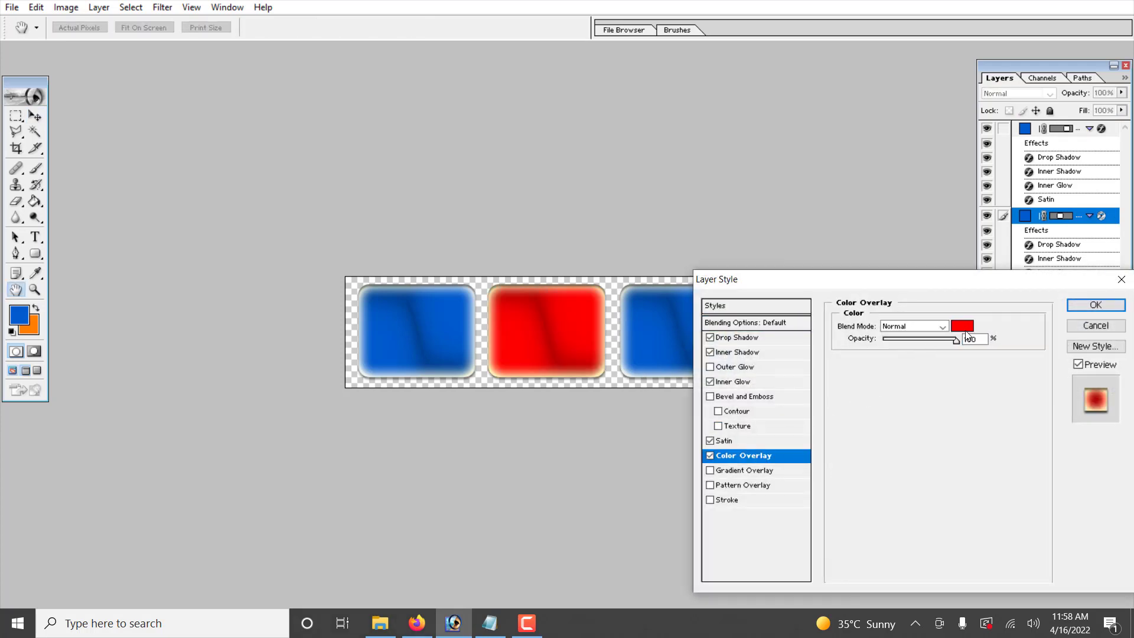
{"action": "left_click", "coordinate": [1074, 310]}
Give the third button a Color Overlay of green 00FF1E at 100% opacity, leaving Gradient Overlay disabled
{"action": "left_click", "coordinate": [718, 330], "text": "ctrl"}
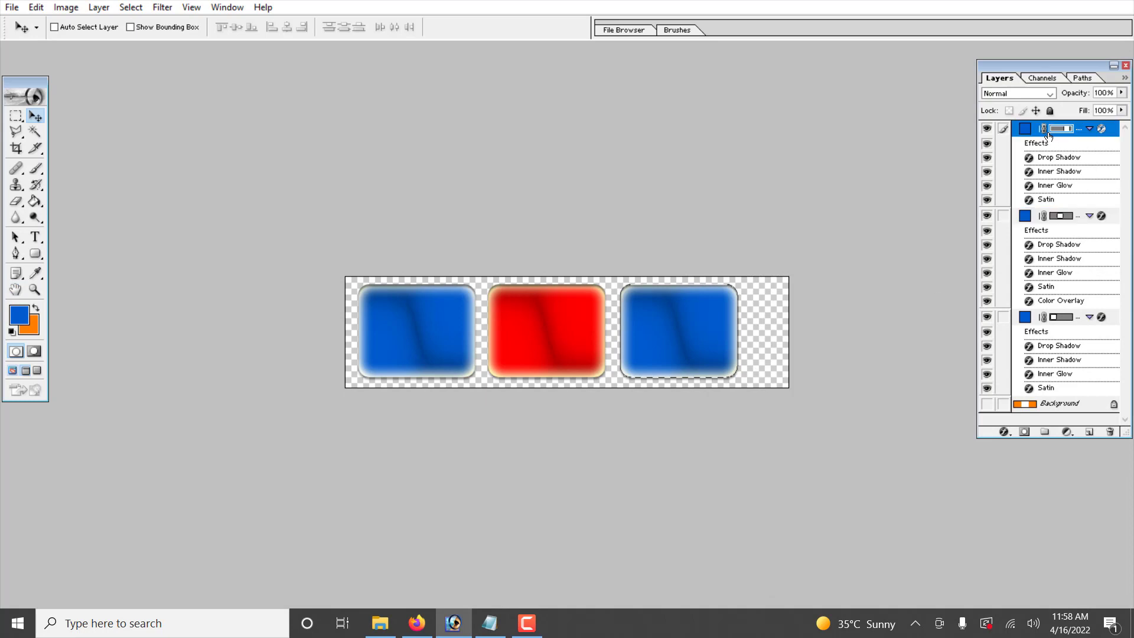
{"action": "left_click", "coordinate": [1066, 133]}
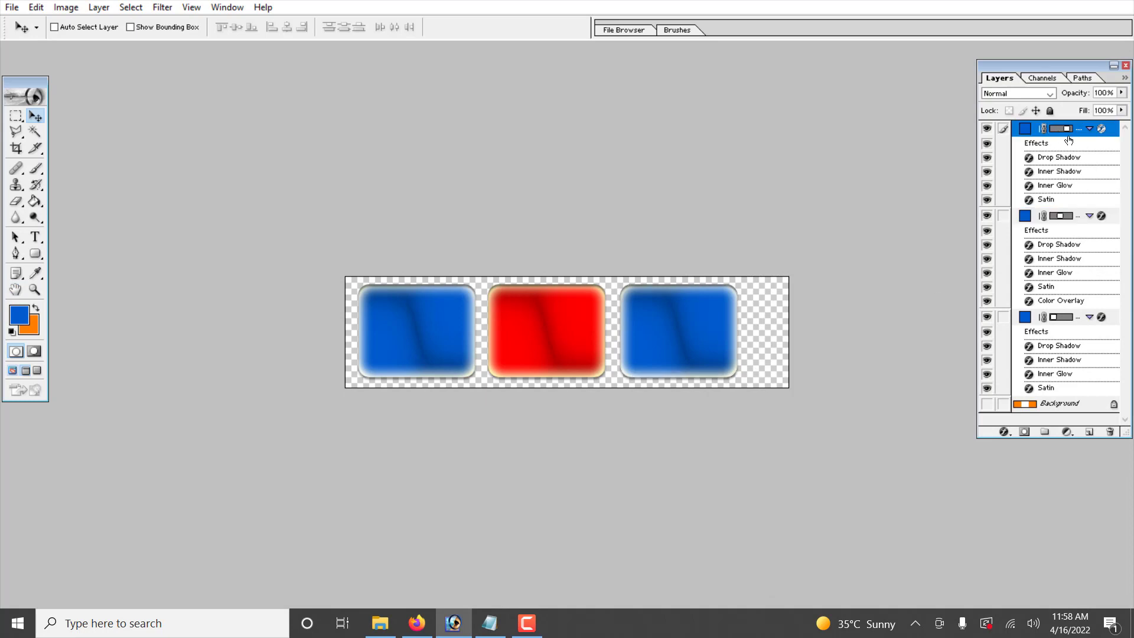
{"action": "double_click", "coordinate": [1115, 135]}
{"action": "left_click", "coordinate": [737, 476]}
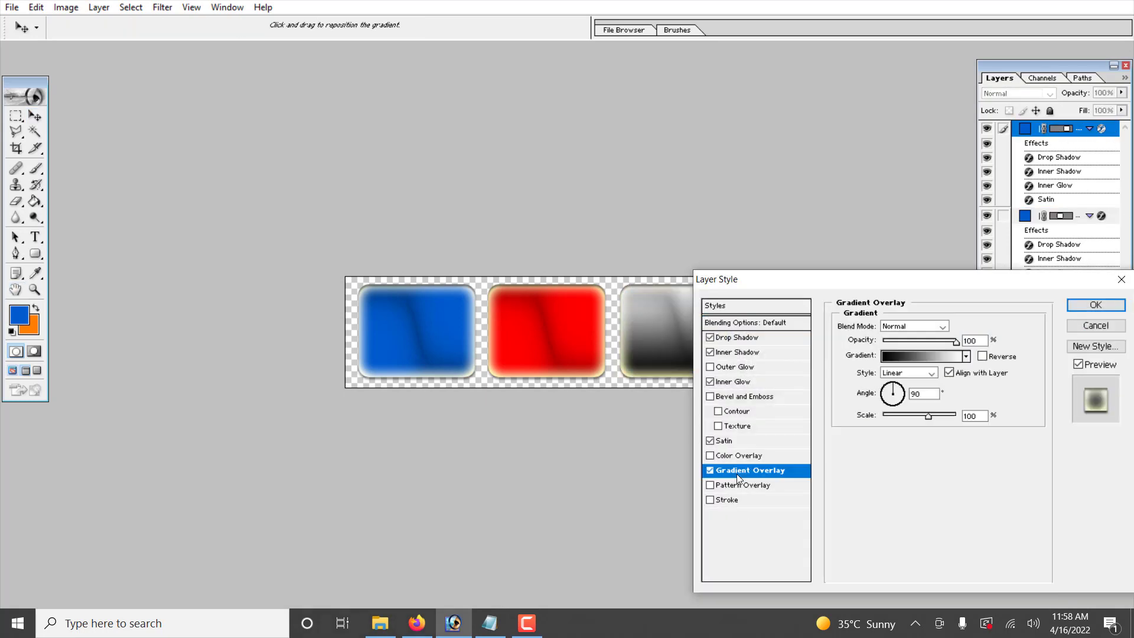
{"action": "left_click", "coordinate": [709, 470]}
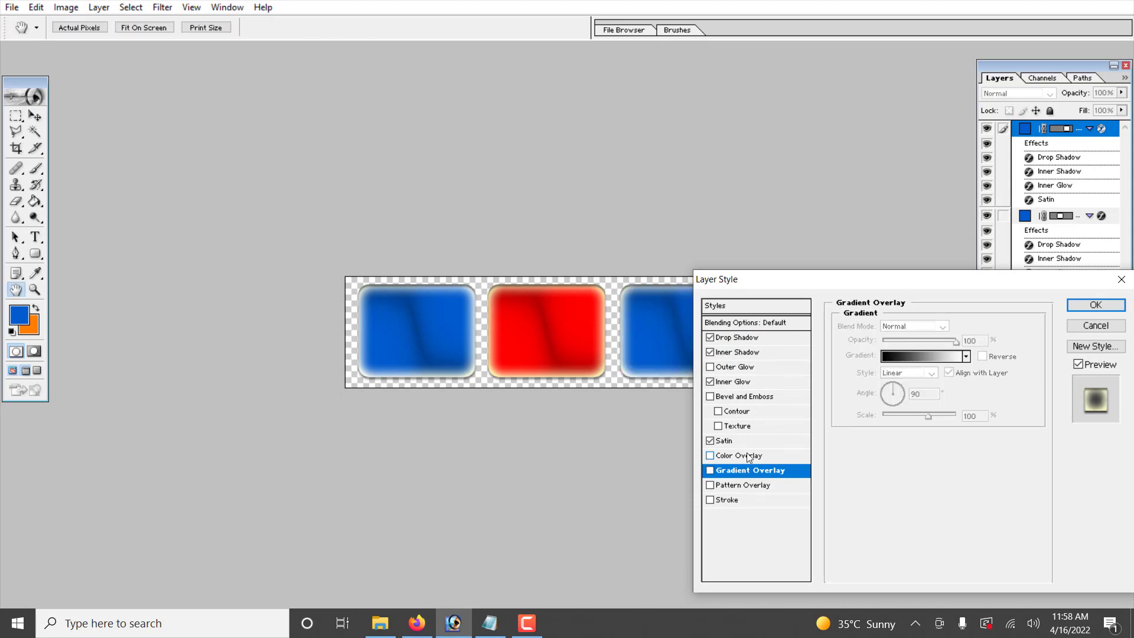
{"action": "left_click", "coordinate": [738, 455]}
{"action": "left_click", "coordinate": [958, 327]}
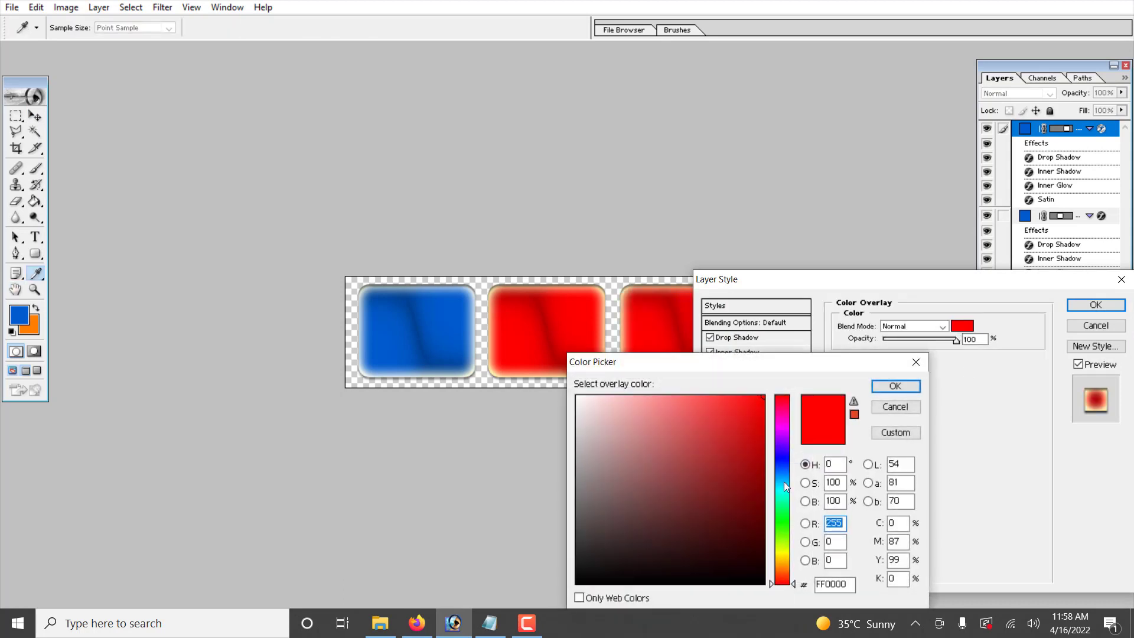
{"action": "left_click_drag", "start_coordinate": [785, 485], "coordinate": [782, 520]}
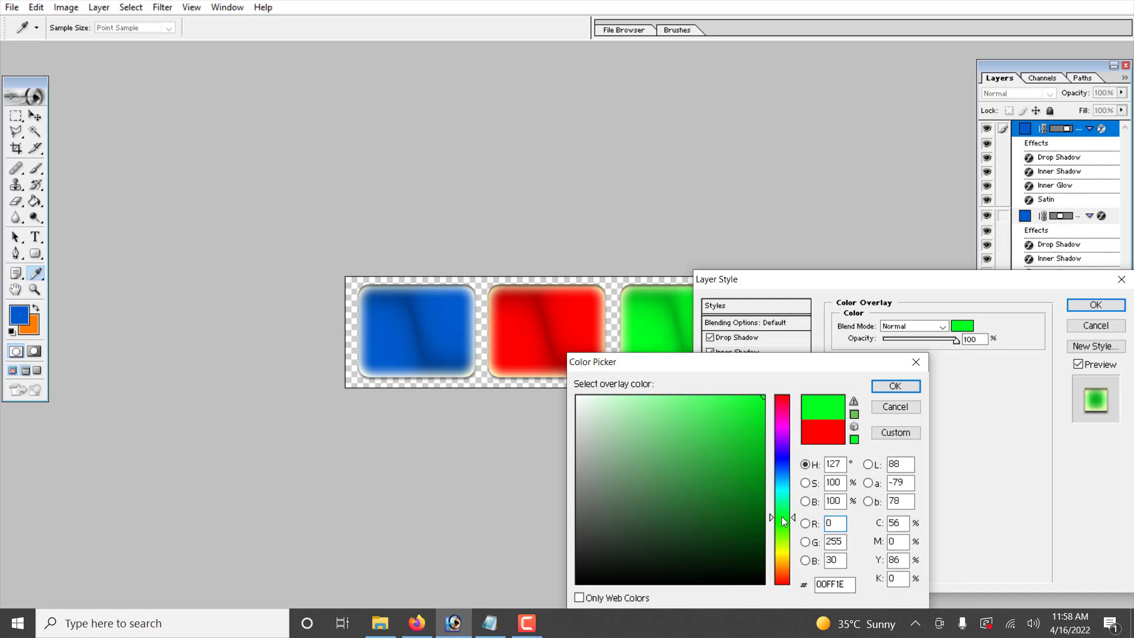
{"action": "left_click", "coordinate": [894, 386]}
{"action": "left_click", "coordinate": [1095, 305]}
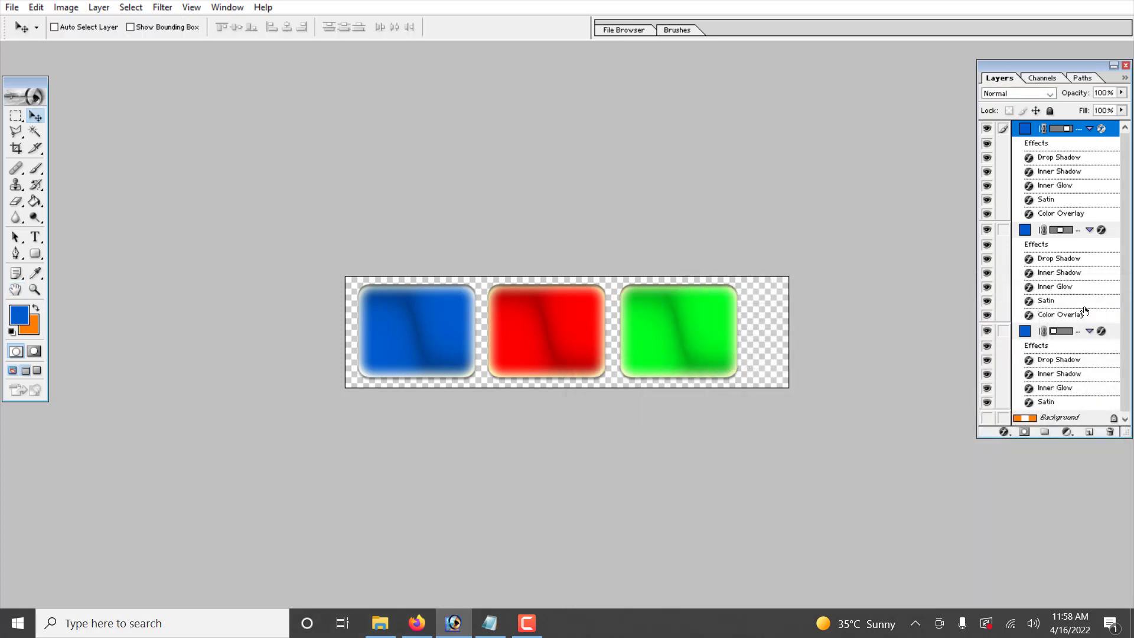
Crop away the excess empty canvas beyond the green button, leaving a narrow margin, and activate the Move tool
{"action": "left_click", "coordinate": [16, 149]}
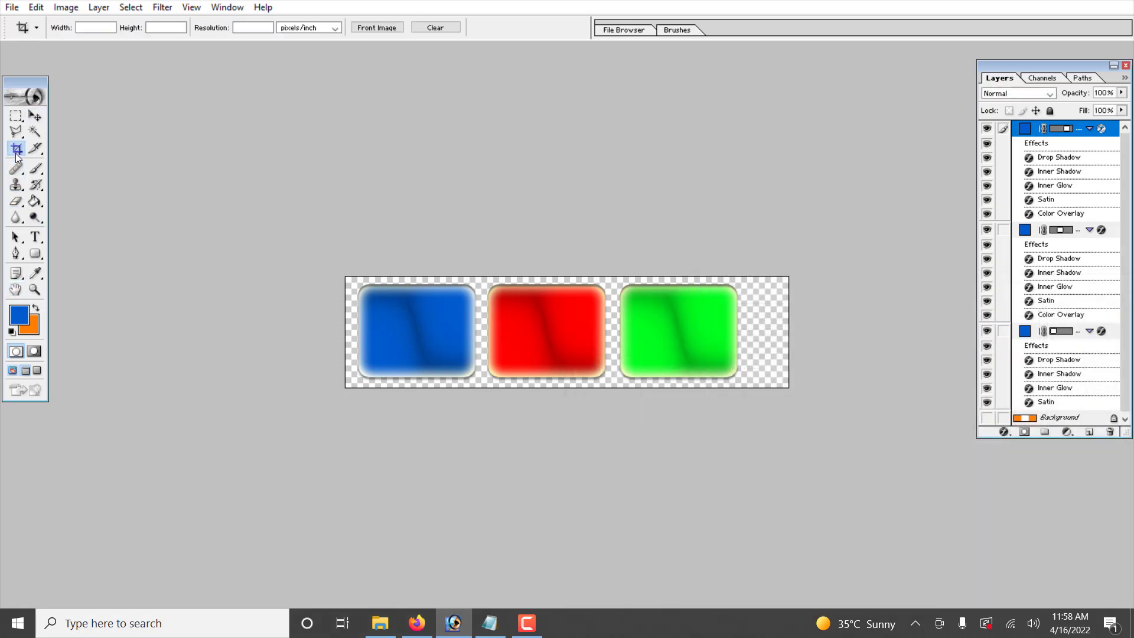
{"action": "left_click_drag", "start_coordinate": [668, 440], "coordinate": [751, 406]}
{"action": "key", "text": "Return"}
{"action": "key", "text": "v"}
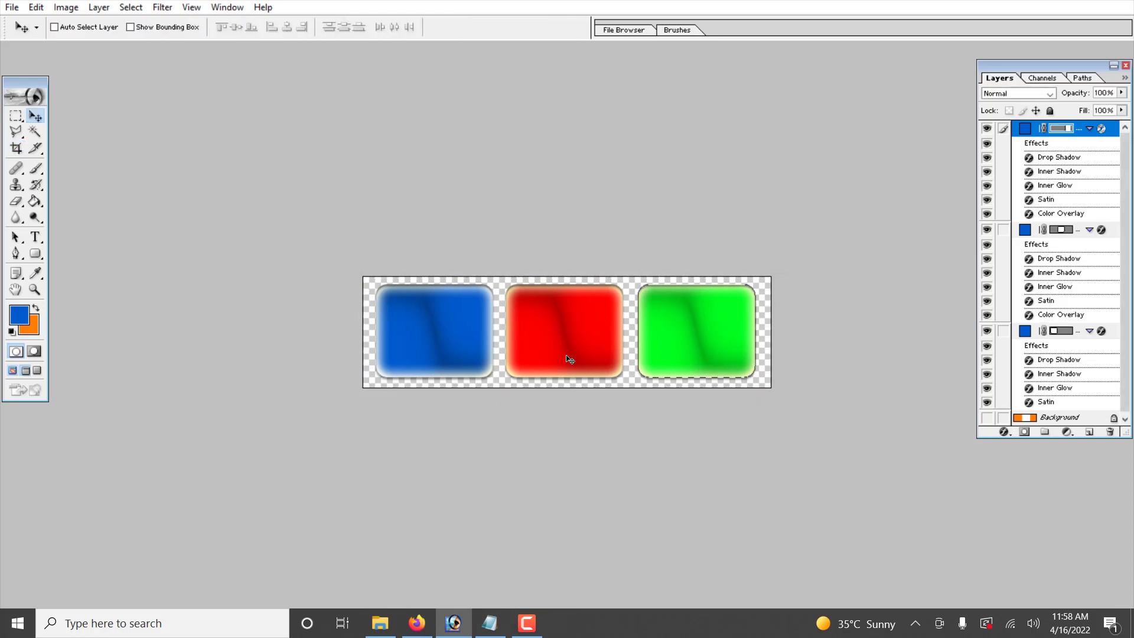
Link the three button layers and nudge them together slightly down and right to centre the row within the canvas
{"action": "left_click", "coordinate": [421, 341], "text": "ctrl"}
{"action": "left_click", "coordinate": [531, 344], "text": "ctrl+shift"}
{"action": "left_click", "coordinate": [709, 341], "text": "ctrl+shift"}
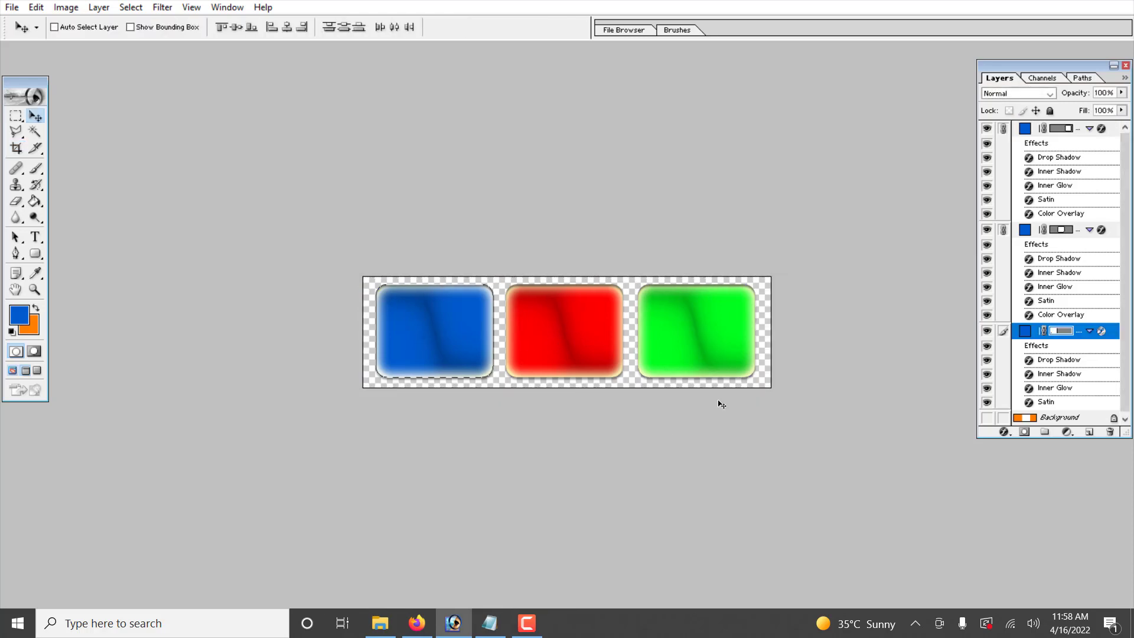
{"action": "key", "text": "Down"}
{"action": "key", "text": "Down"}
{"action": "key", "text": "Down"}
{"action": "key", "text": "Right"}
{"action": "key", "text": "Right"}
{"action": "key", "text": "Right"}
{"action": "key", "text": "Right"}
{"action": "key", "text": "Right"}
{"action": "key", "text": "Right"}
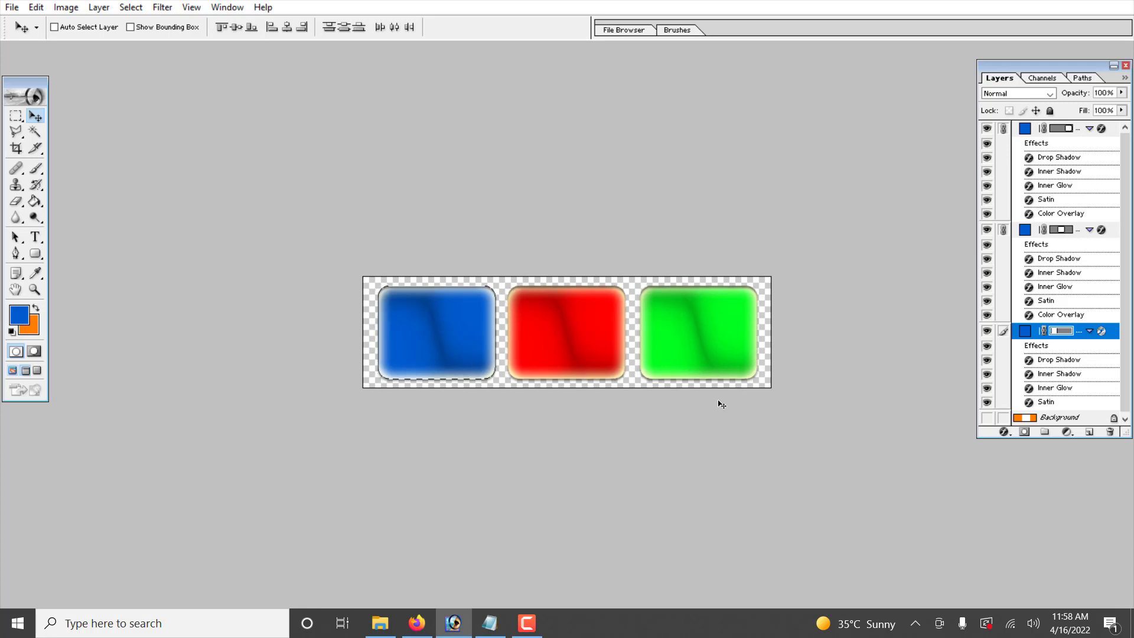
{"action": "key", "text": "Down"}
{"action": "key", "text": "Down"}
{"action": "key", "text": "Down"}
{"action": "key", "text": "Up"}
{"action": "key", "text": "Up"}
{"action": "key", "text": "Up"}
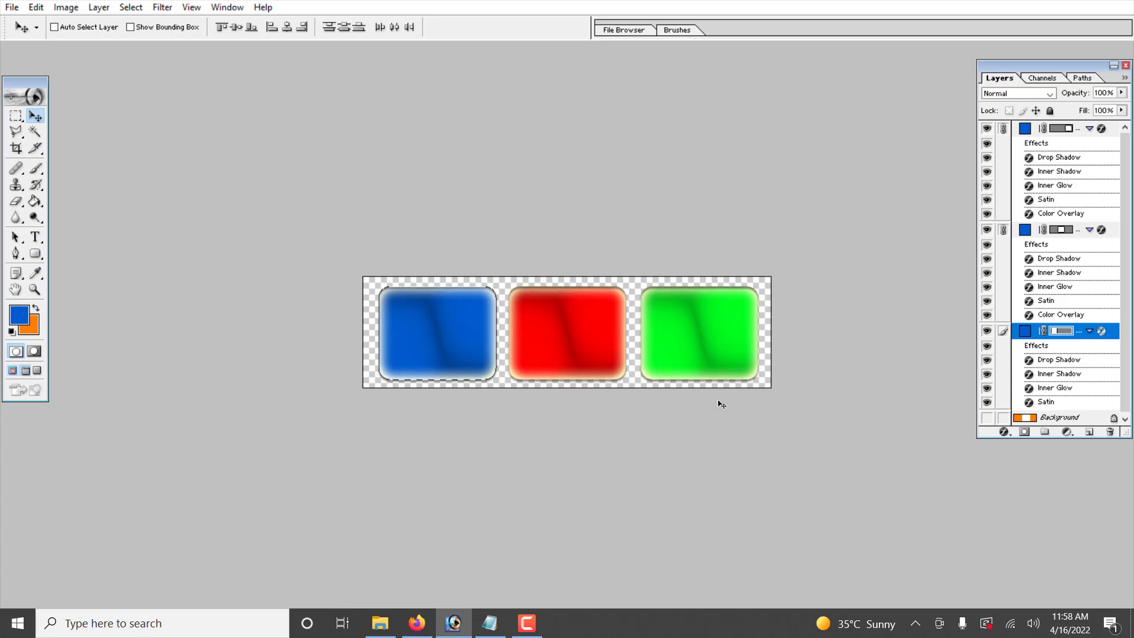
{"action": "key", "text": "Left"}
{"action": "key", "text": "Left"}
{"action": "key", "text": "Left"}
{"action": "key", "text": "Left"}
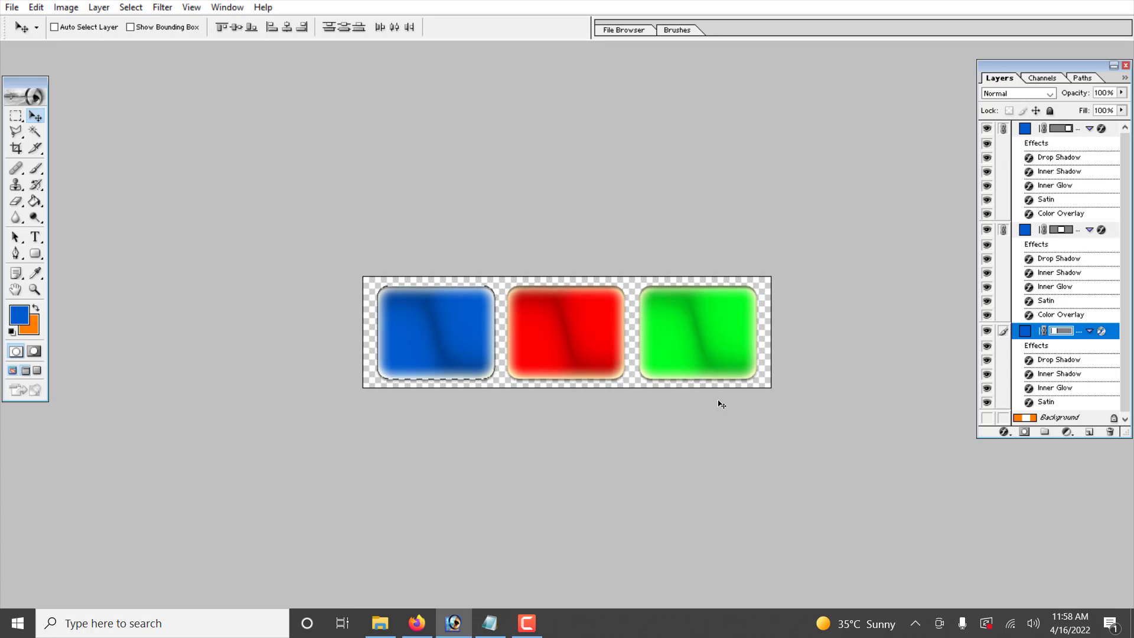
{"action": "key", "text": "Up"}
{"action": "key", "text": "Up"}
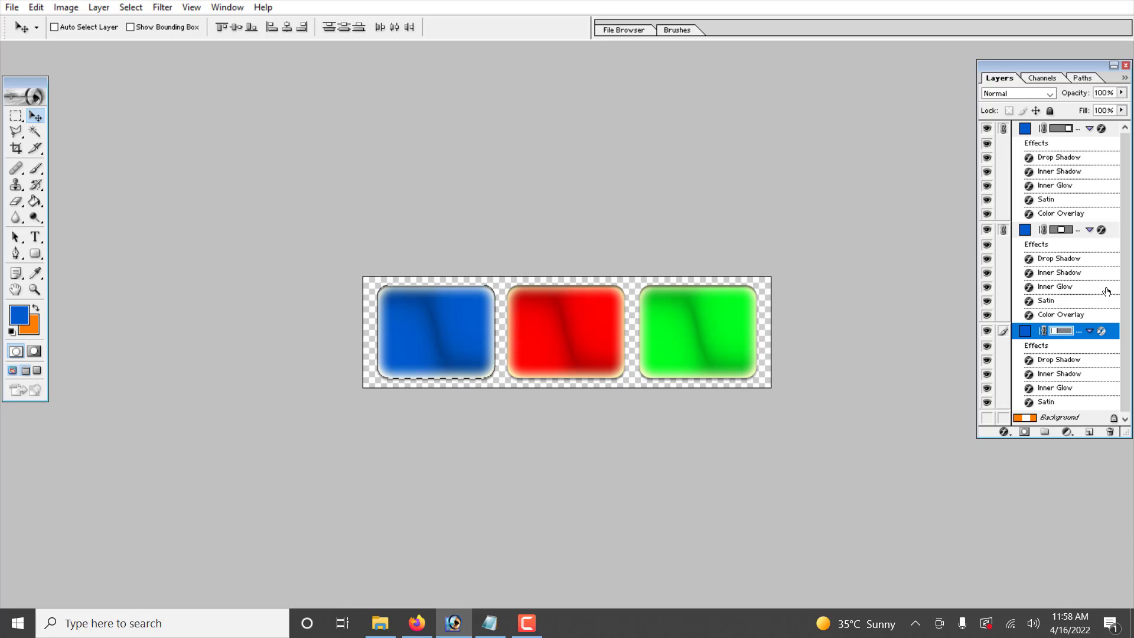
{"action": "left_click", "coordinate": [1003, 229]}
{"action": "left_click", "coordinate": [1003, 128]}
{"action": "left_click", "coordinate": [1003, 229]}
{"action": "left_click", "coordinate": [1003, 128]}
{"action": "left_click", "coordinate": [528, 626]}
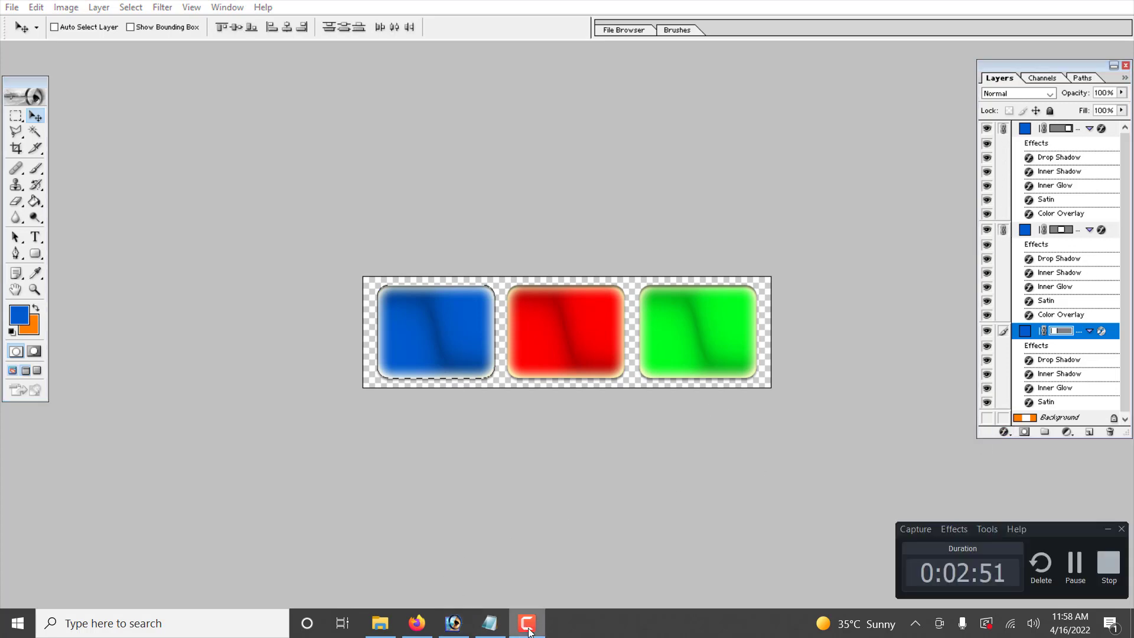
{"action": "left_click", "coordinate": [527, 626]}
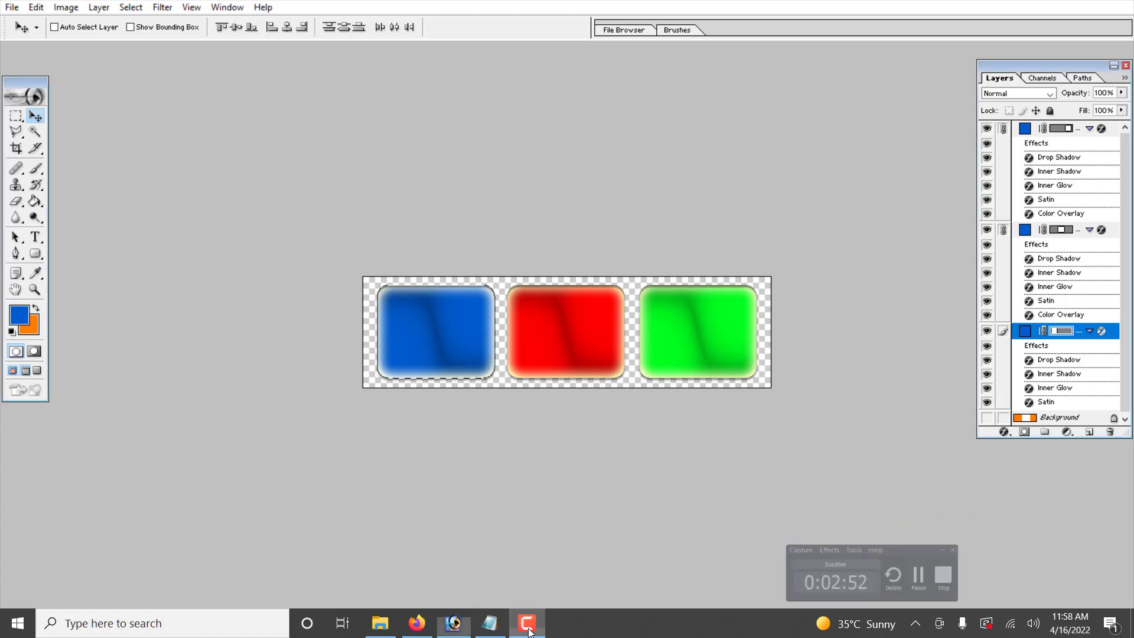
Select the red middle button's layer and unlink the blue and green button layers from it
{"action": "right_click", "coordinate": [541, 335]}
{"action": "left_click", "coordinate": [559, 346]}
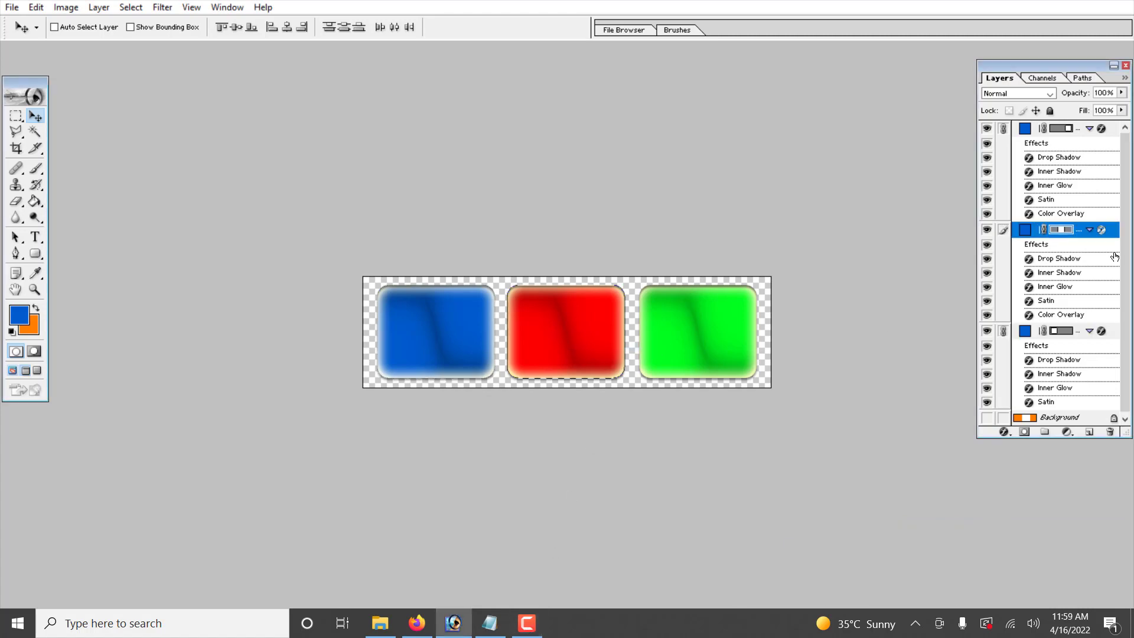
{"action": "left_click", "coordinate": [1002, 330]}
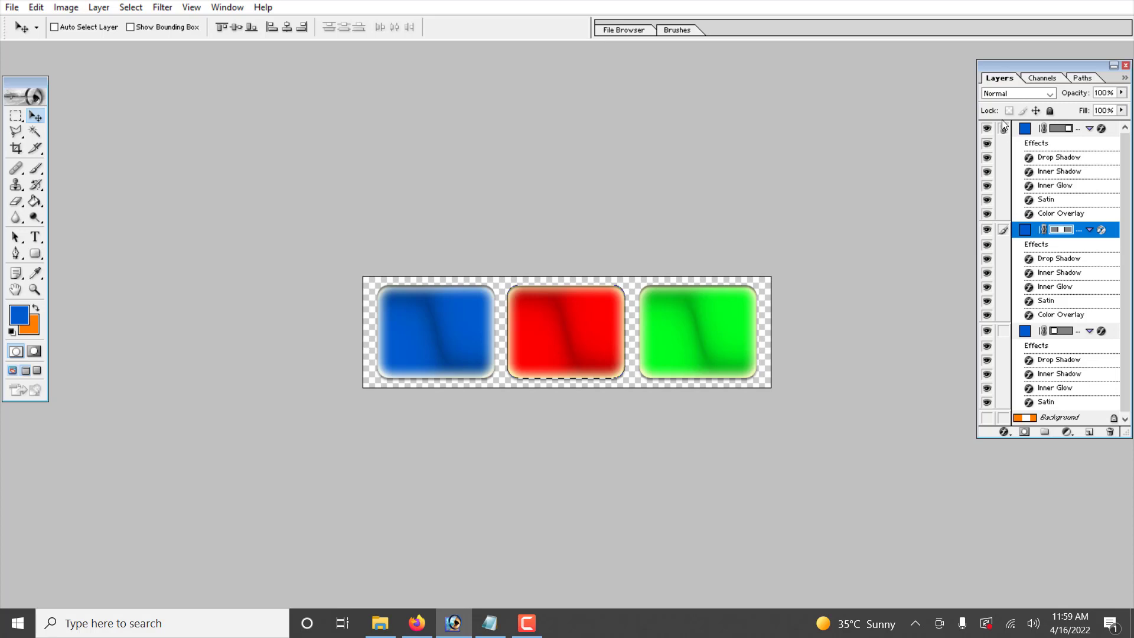
{"action": "left_click", "coordinate": [1002, 128]}
{"action": "left_click", "coordinate": [1067, 236]}
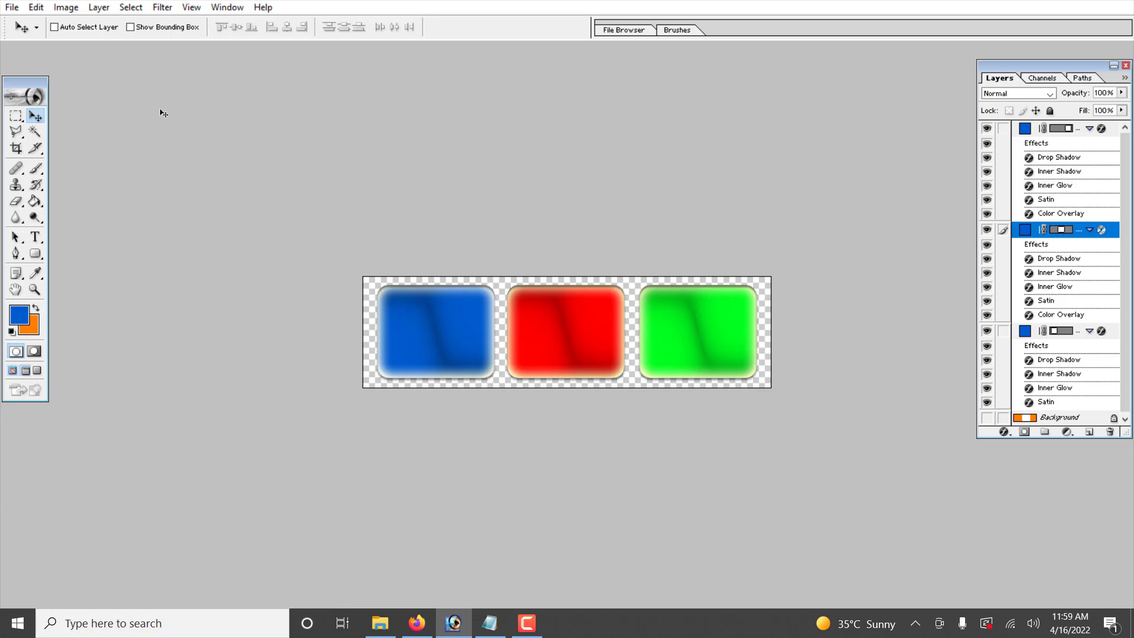
{"action": "left_click", "coordinate": [66, 7]}
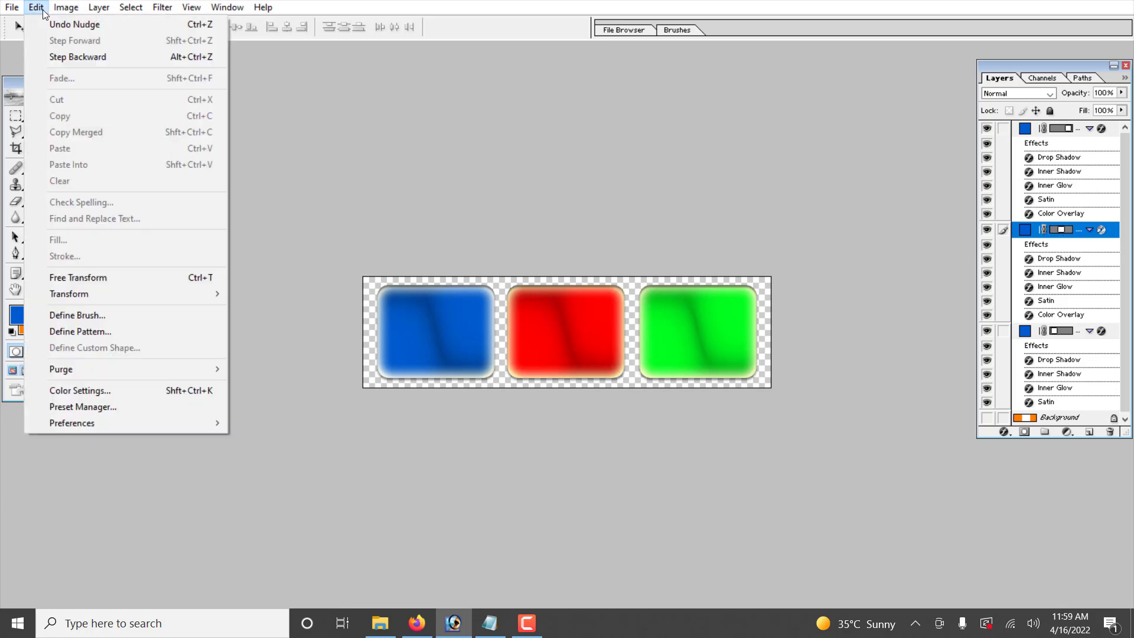
{"action": "mouse_move", "coordinate": [98, 7]}
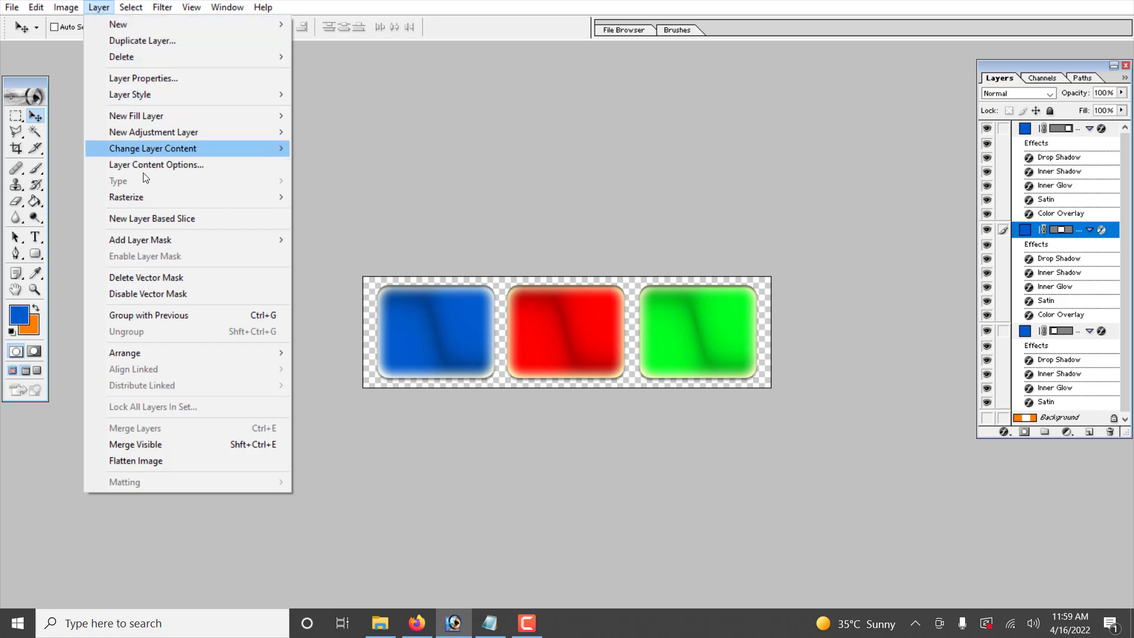
{"action": "left_click", "coordinate": [36, 219]}
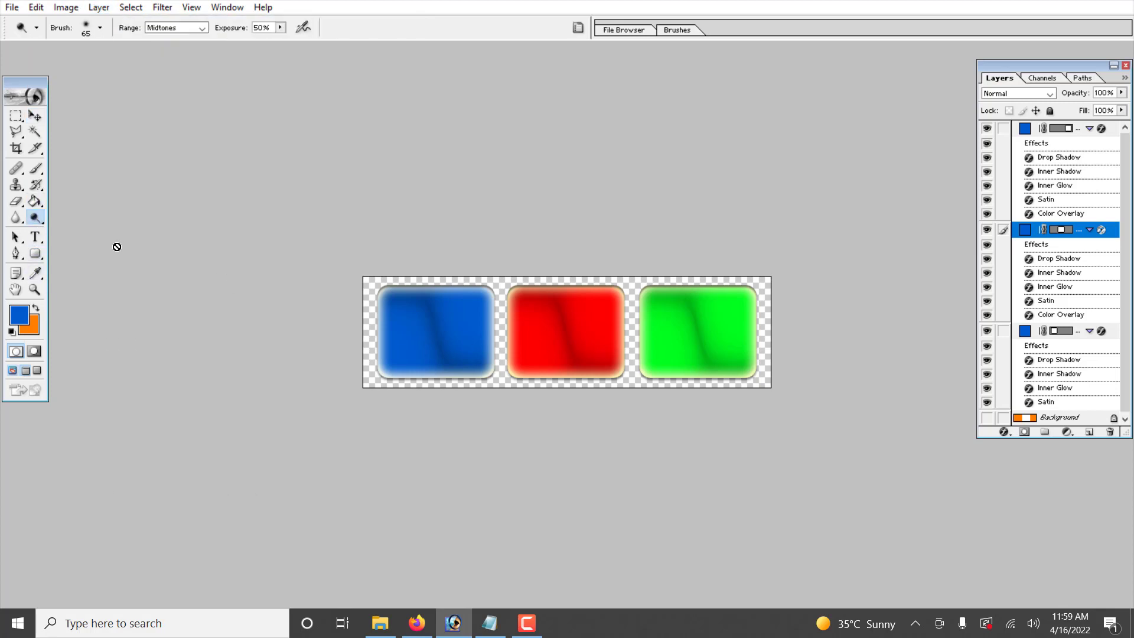
{"action": "left_click", "coordinate": [36, 202]}
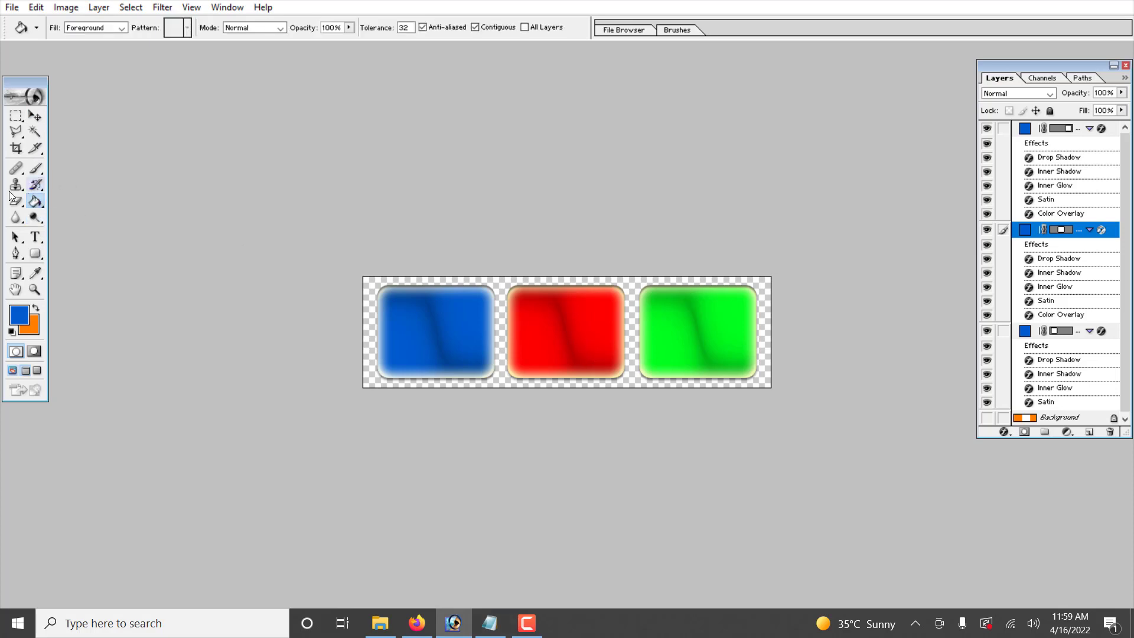
{"action": "left_click", "coordinate": [16, 184]}
{"action": "left_click", "coordinate": [14, 218]}
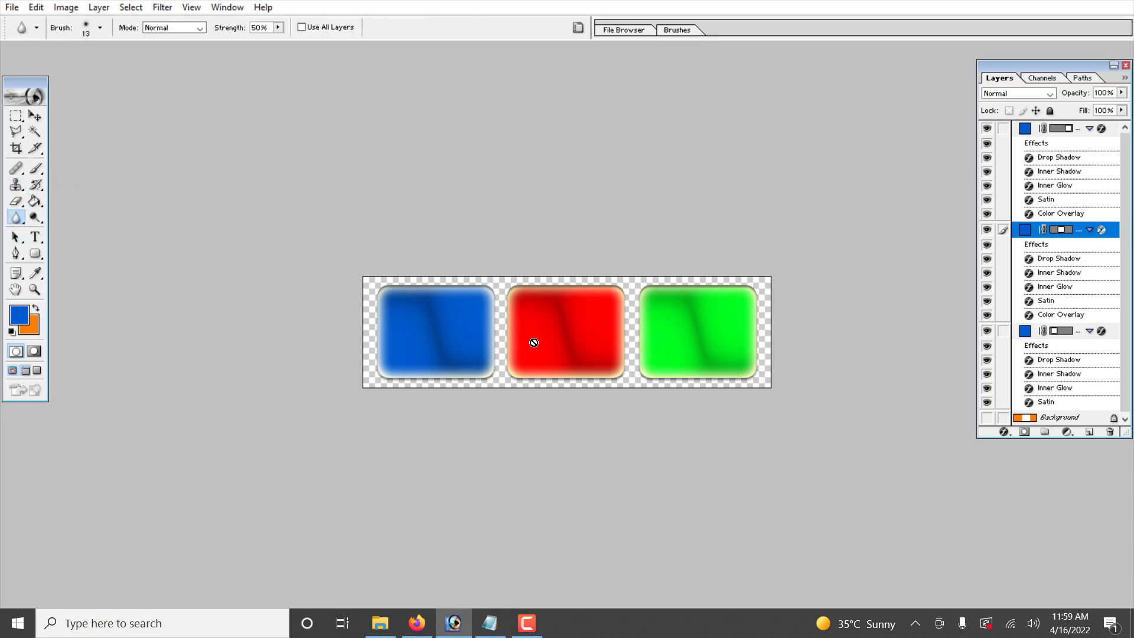
Draw a crop frame around the button row, extend it to the full canvas edges, and apply the crop
{"action": "left_click", "coordinate": [15, 148]}
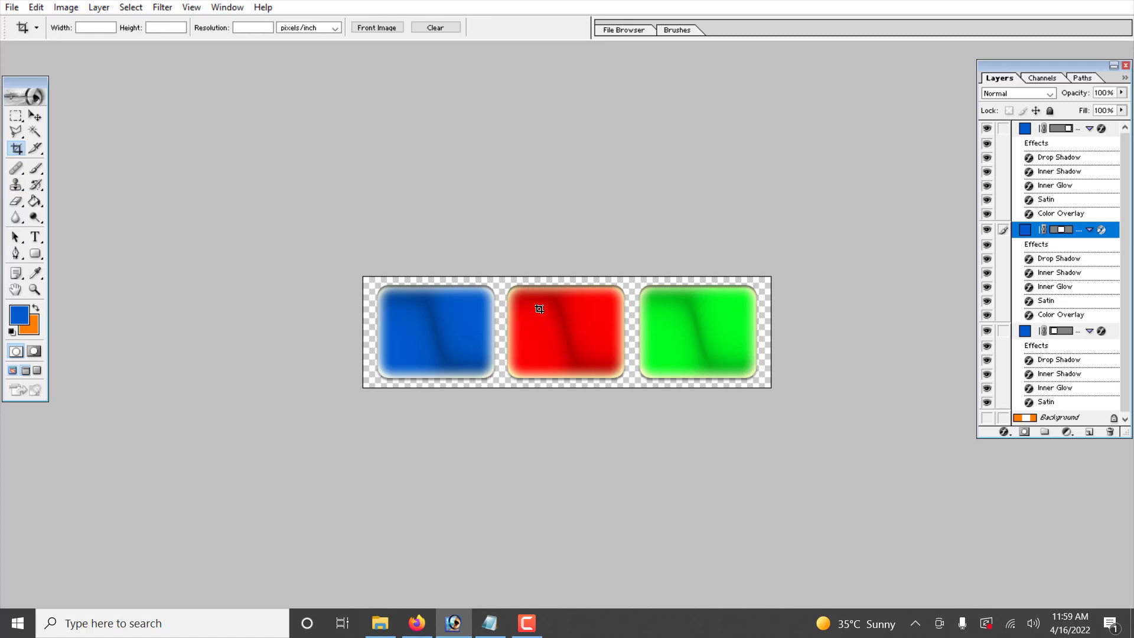
{"action": "left_click_drag", "start_coordinate": [372, 276], "coordinate": [819, 425]}
{"action": "left_click_drag", "start_coordinate": [372, 333], "coordinate": [362, 333]}
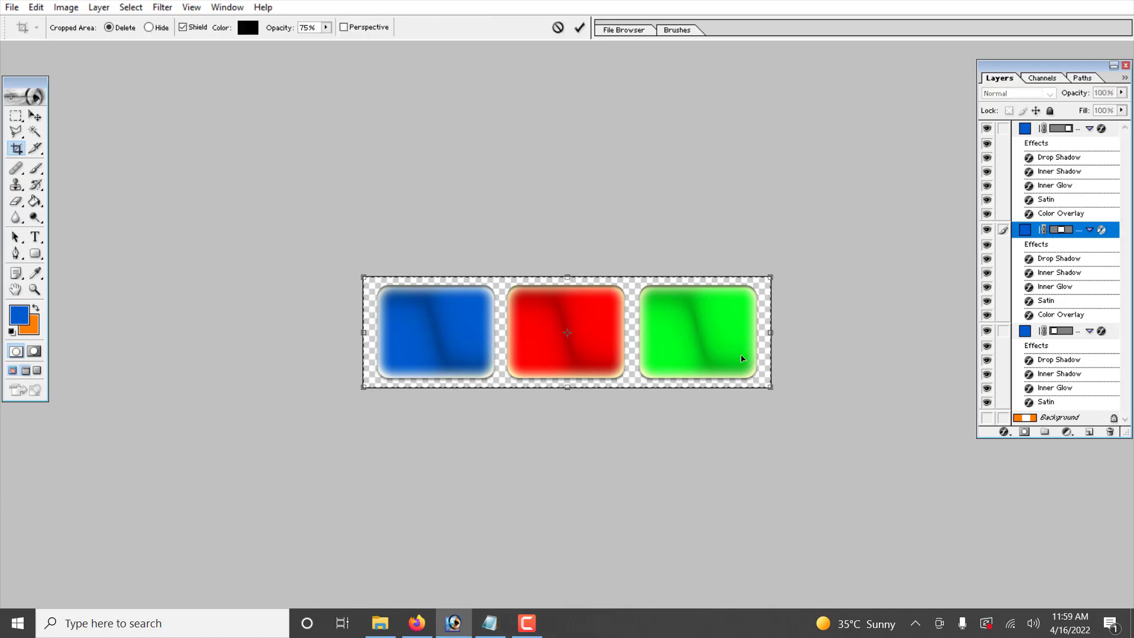
{"action": "key", "text": "Return"}
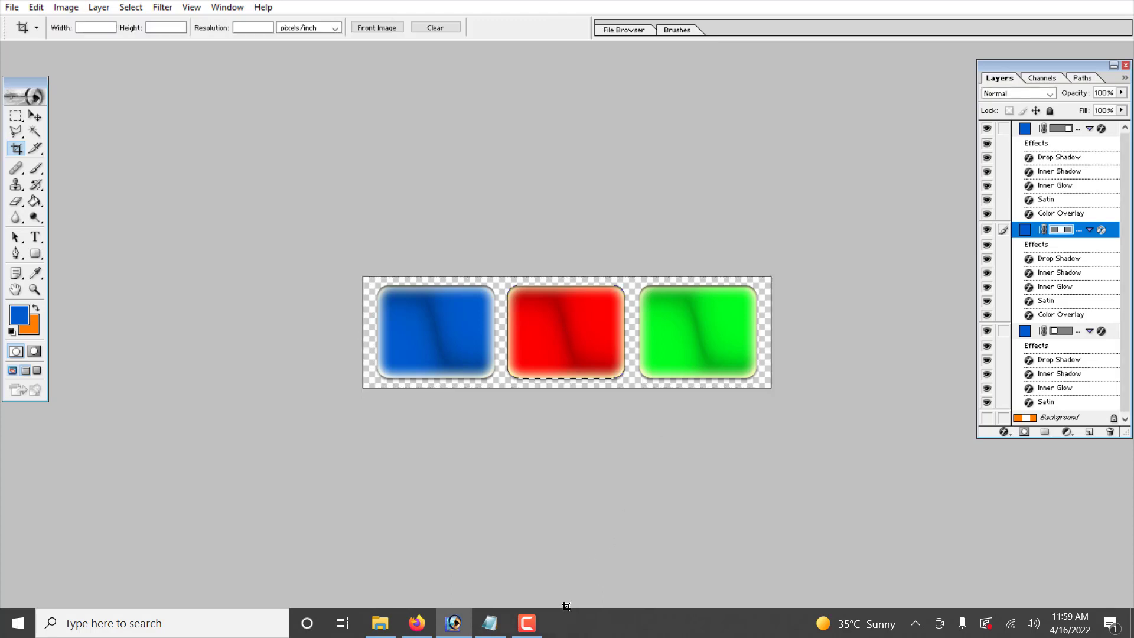
Switch to Notepad, replace its text with "see how easy it is ..." and "ok see you in next video ...", and return to Photoshop
{"action": "left_click", "coordinate": [496, 623]}
{"action": "left_click_drag", "start_coordinate": [715, 234], "coordinate": [1018, 284]}
{"action": "key", "text": "ctrl+a"}
{"action": "type", "text": "see ho"}
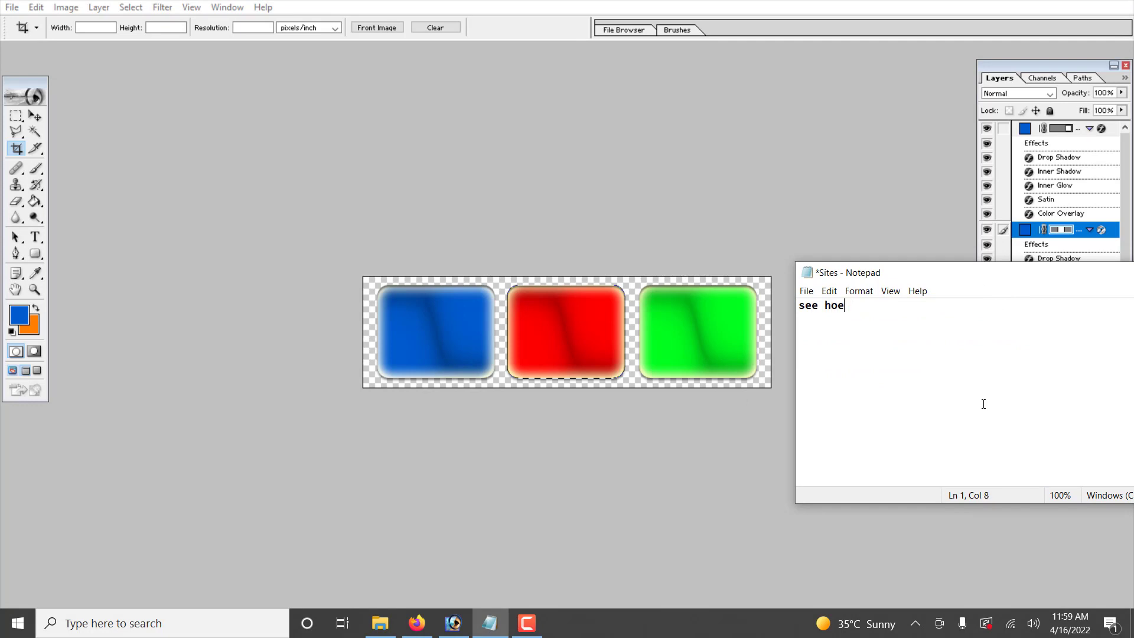
{"action": "type", "text": "w easy it is ...  ok see y"}
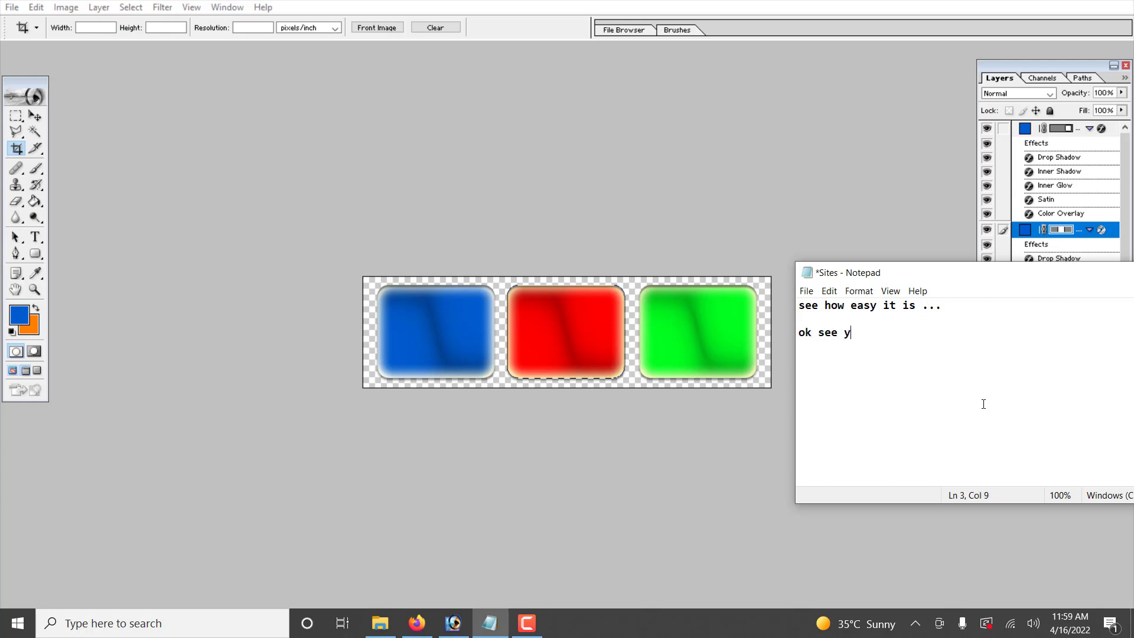
{"action": "type", "text": "ou in next video ..."}
{"action": "left_click", "coordinate": [583, 524]}
{"action": "left_click", "coordinate": [526, 629]}
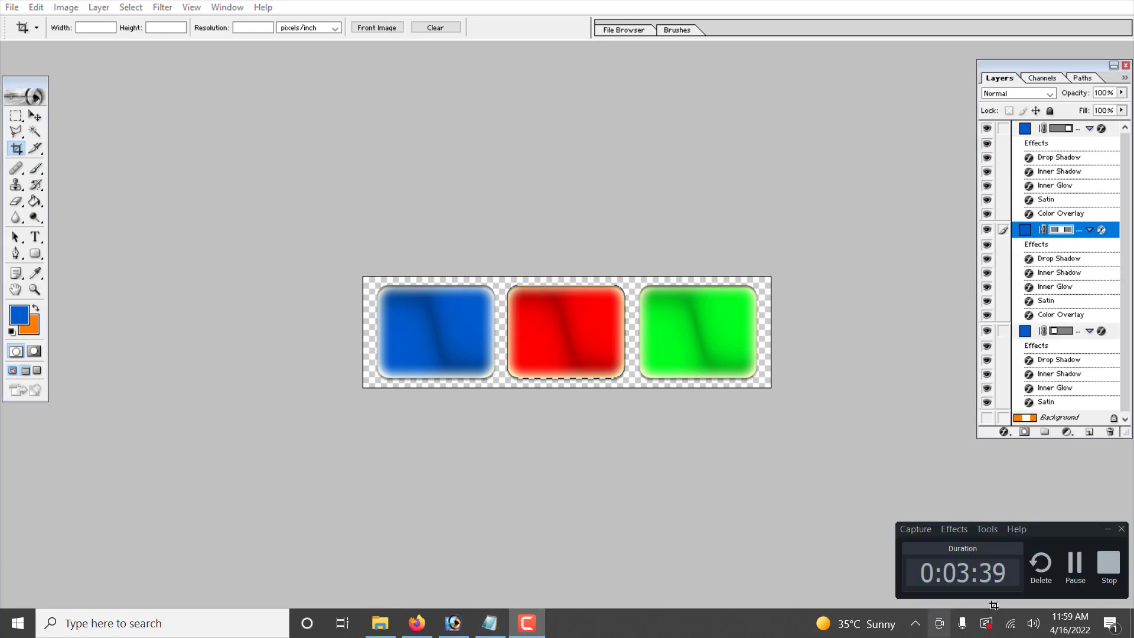